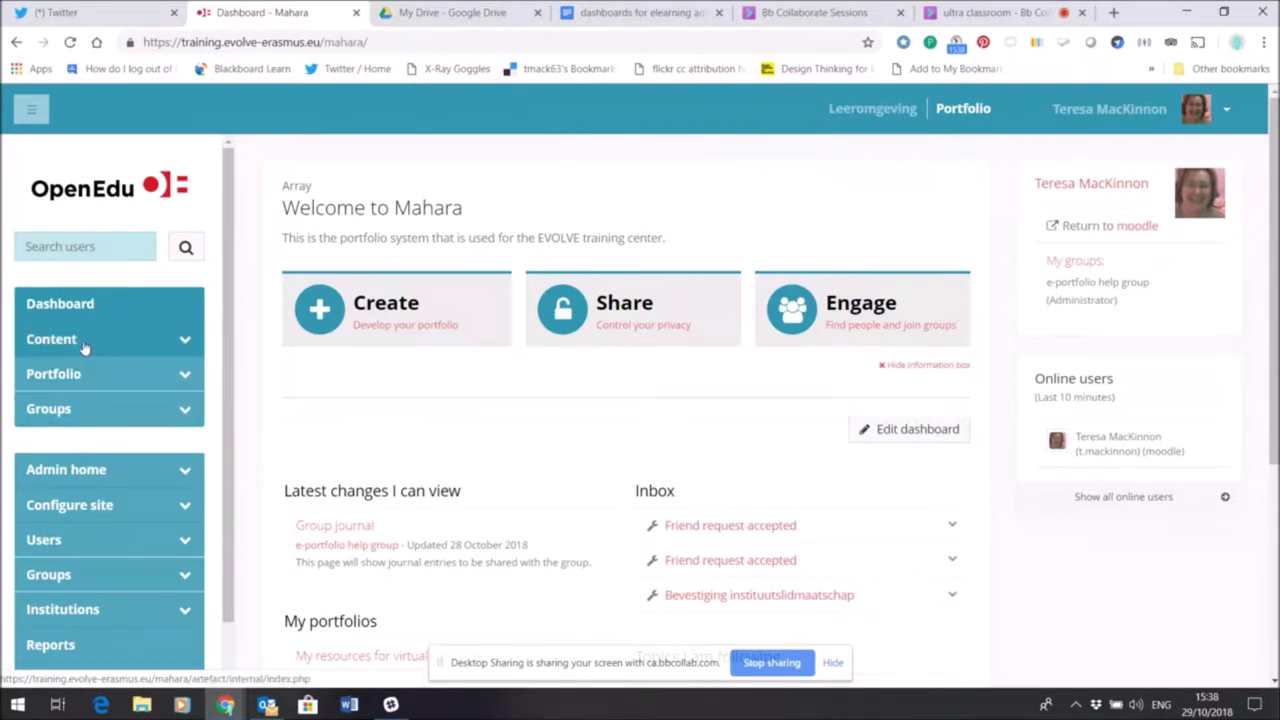
# Expand Content in the dashboard sidebar and open the Profile details page.
pyautogui.click(187, 344)
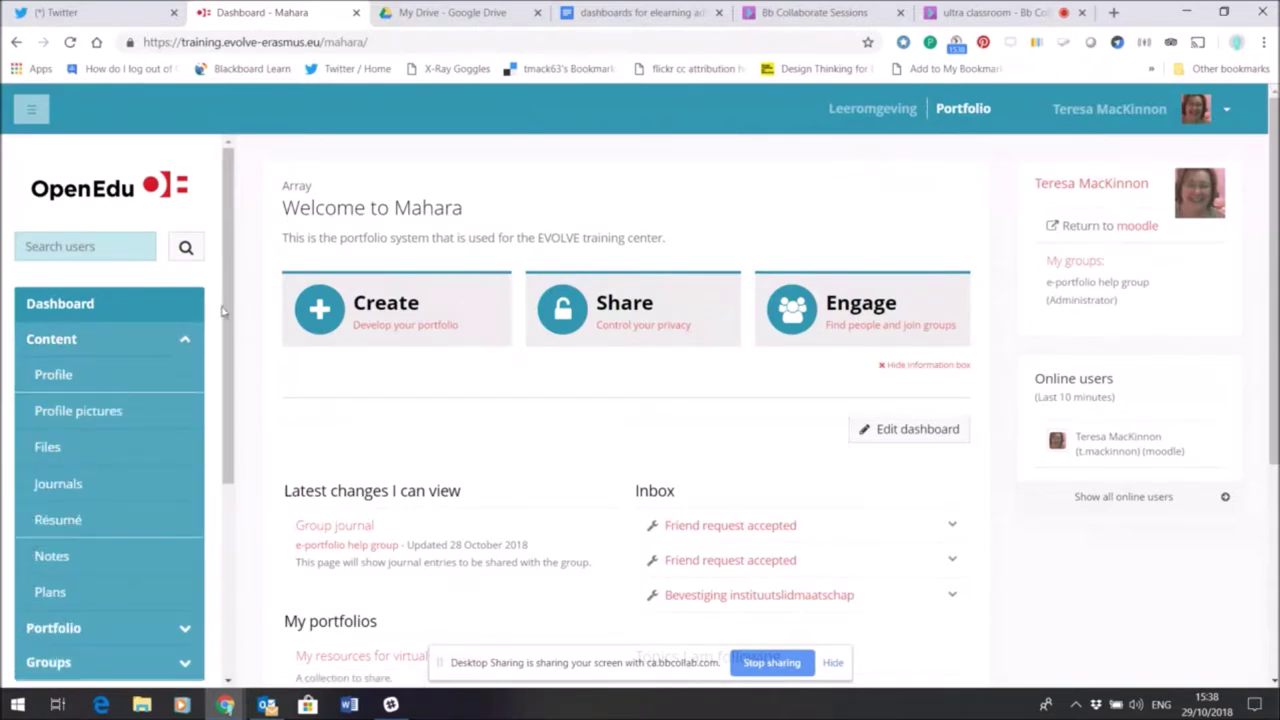
pyautogui.scroll(-1, 229, 354)
pyautogui.moveTo(229, 354); pyautogui.dragTo(224, 389)
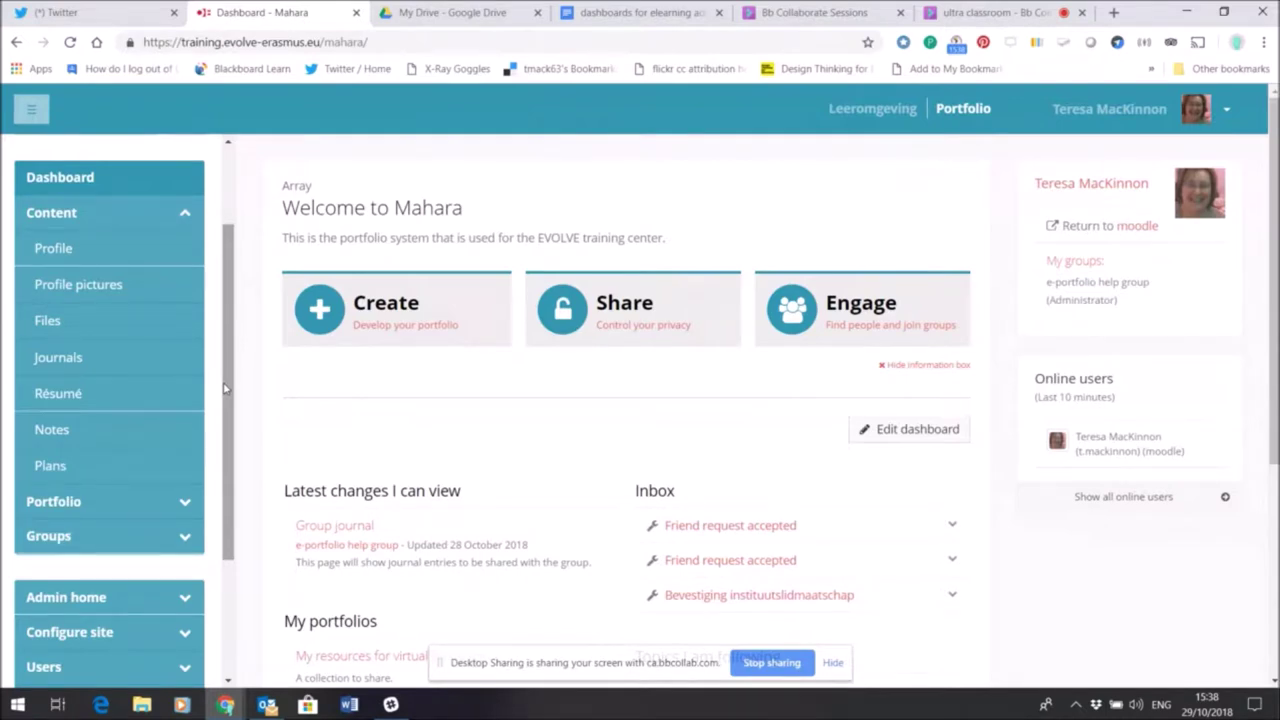
pyautogui.click(66, 250)
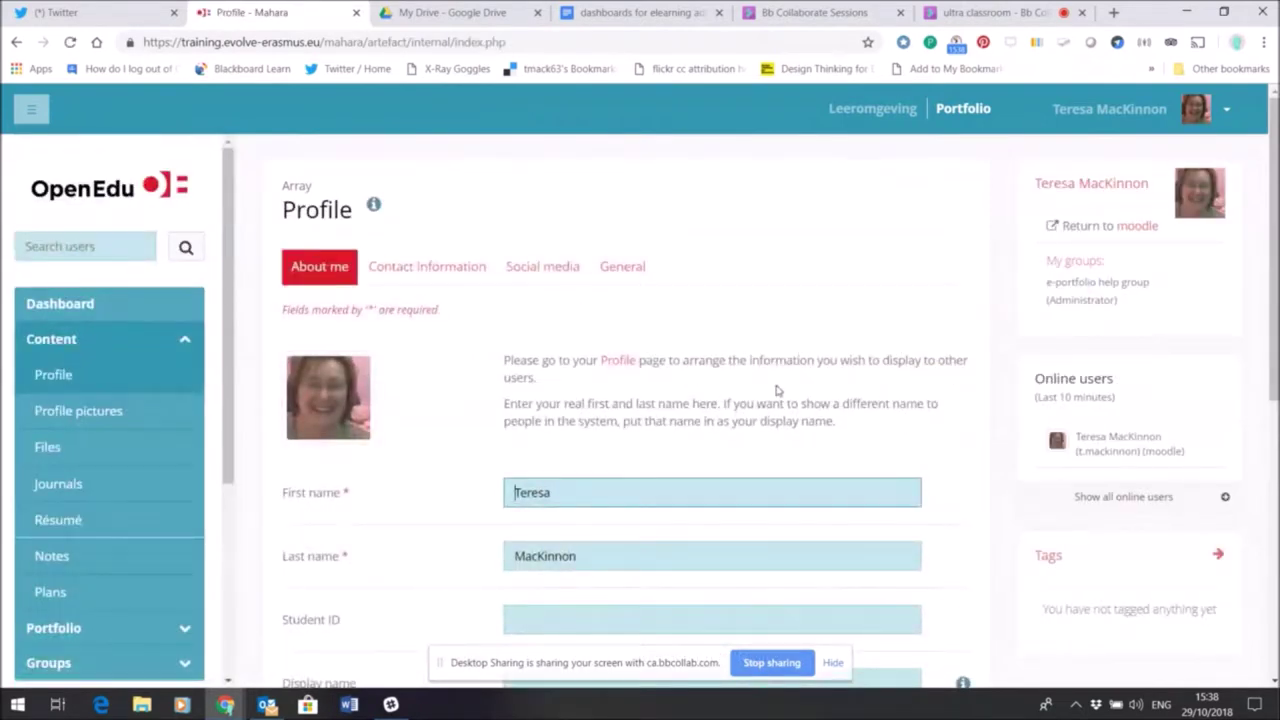
# Review the About me profile fields, then visit Profile pictures and move on to Files.
pyautogui.scroll(-3, 640, 400)
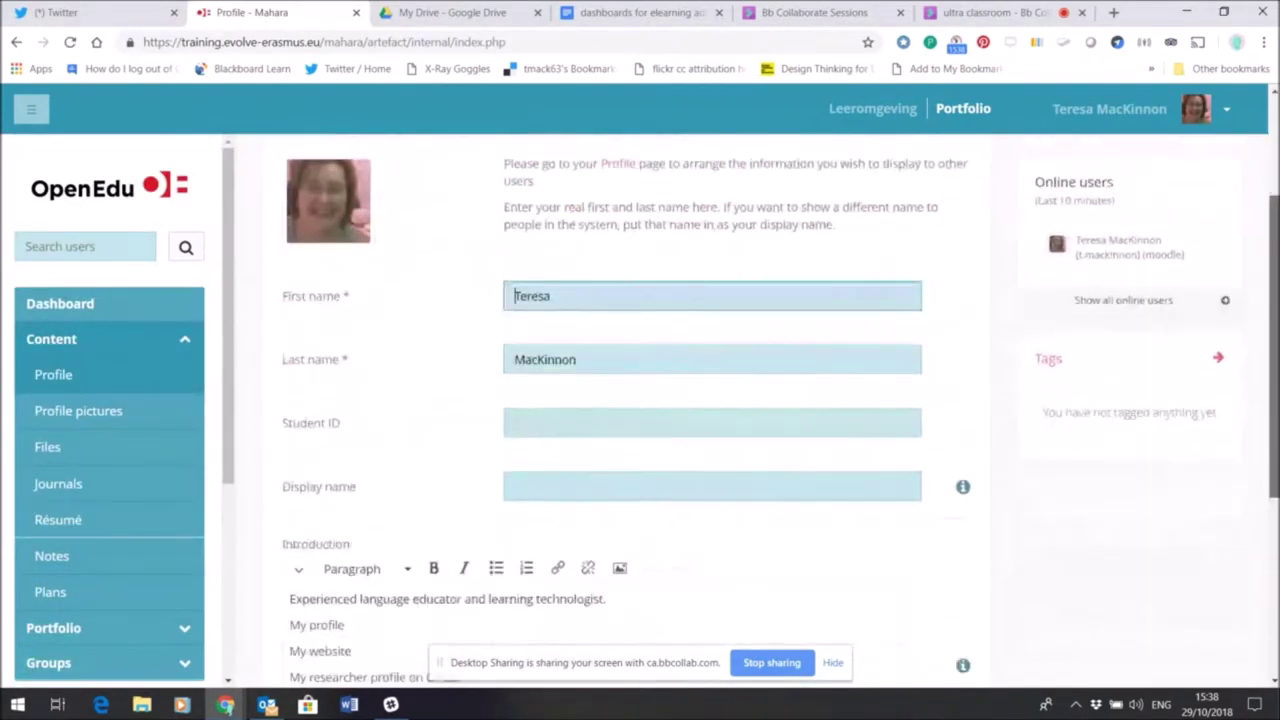
pyautogui.scroll(-1, 640, 400)
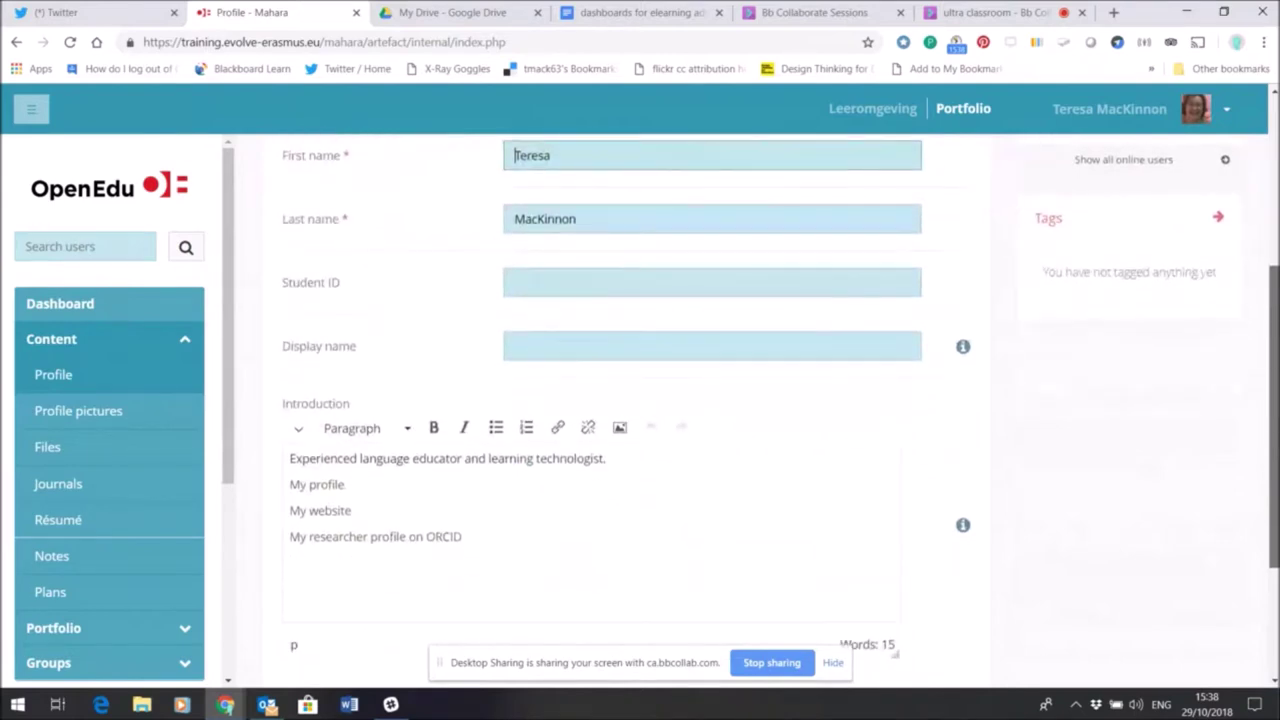
pyautogui.scroll(3, 640, 400)
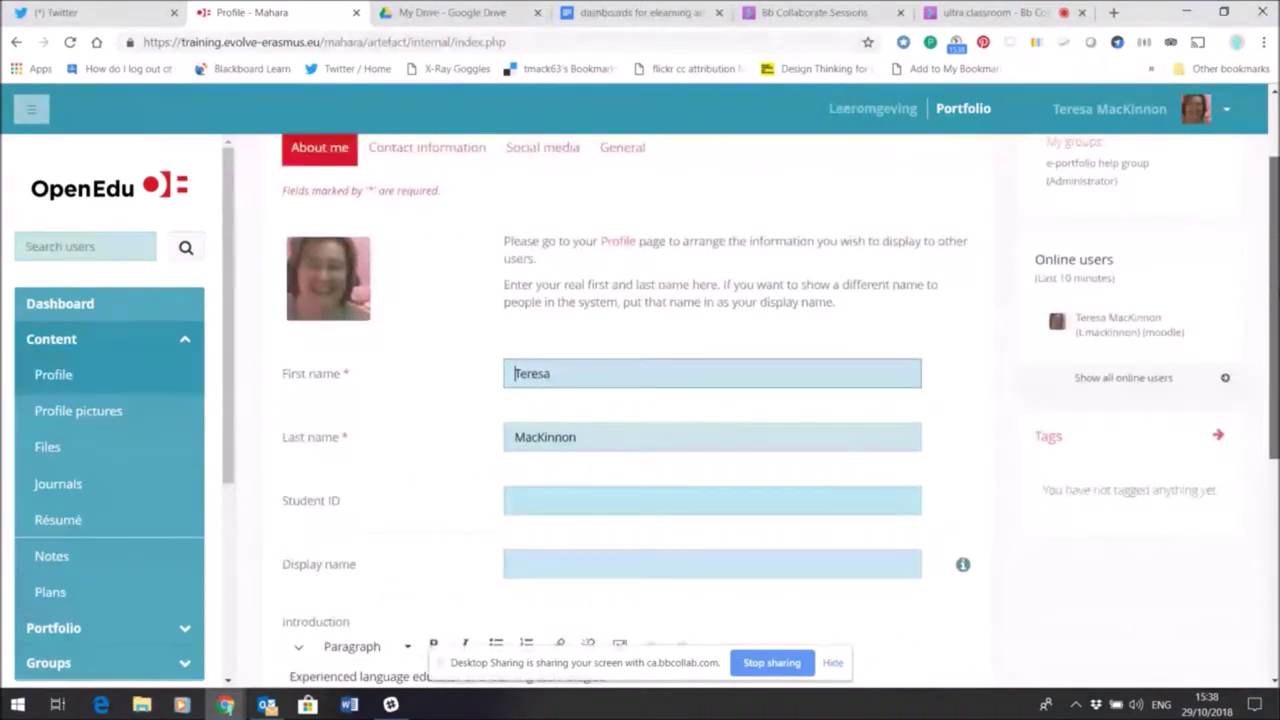
pyautogui.scroll(1, 640, 400)
pyautogui.scroll(-2, 640, 400)
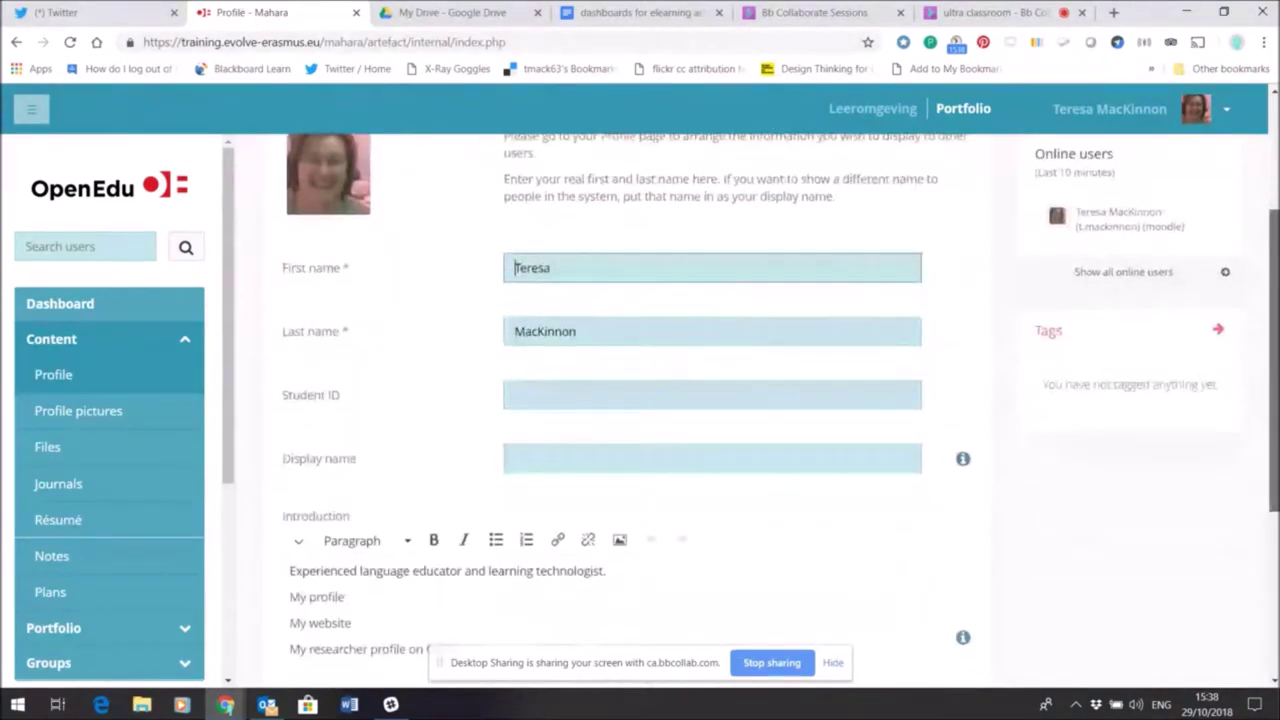
pyautogui.scroll(-1, 1268, 246)
pyautogui.scroll(3, 1268, 246)
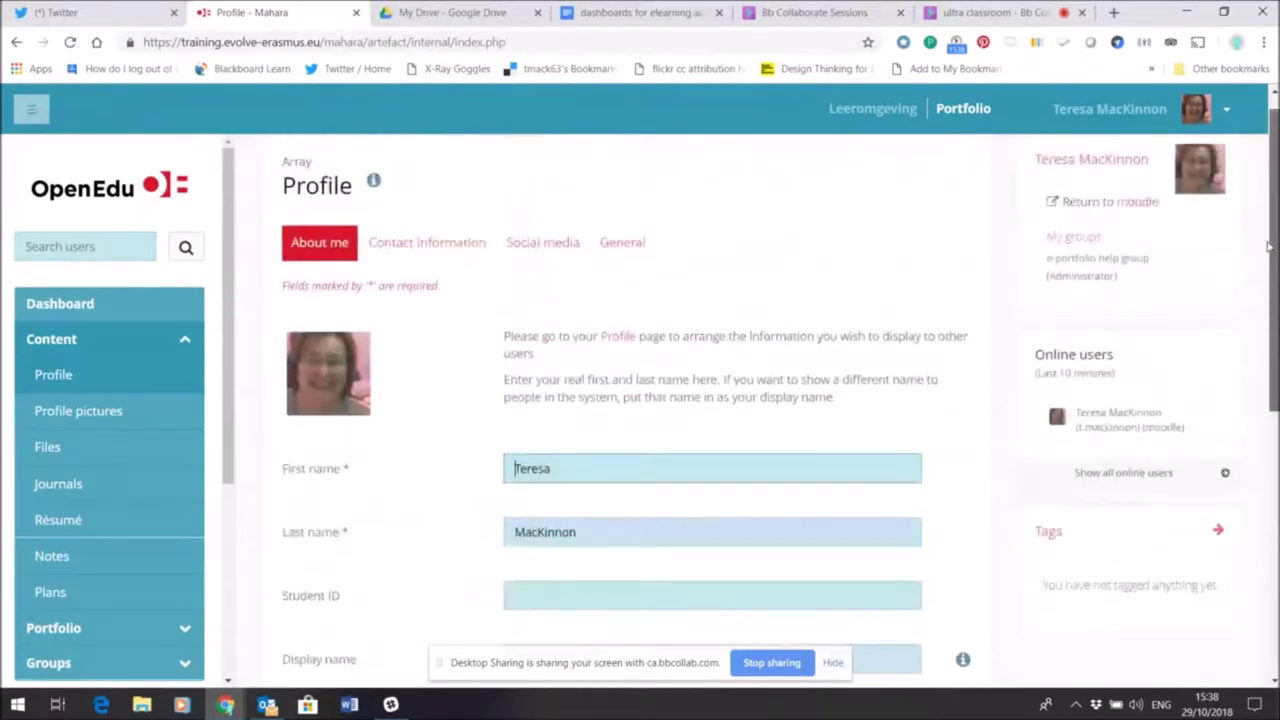
pyautogui.click(94, 413)
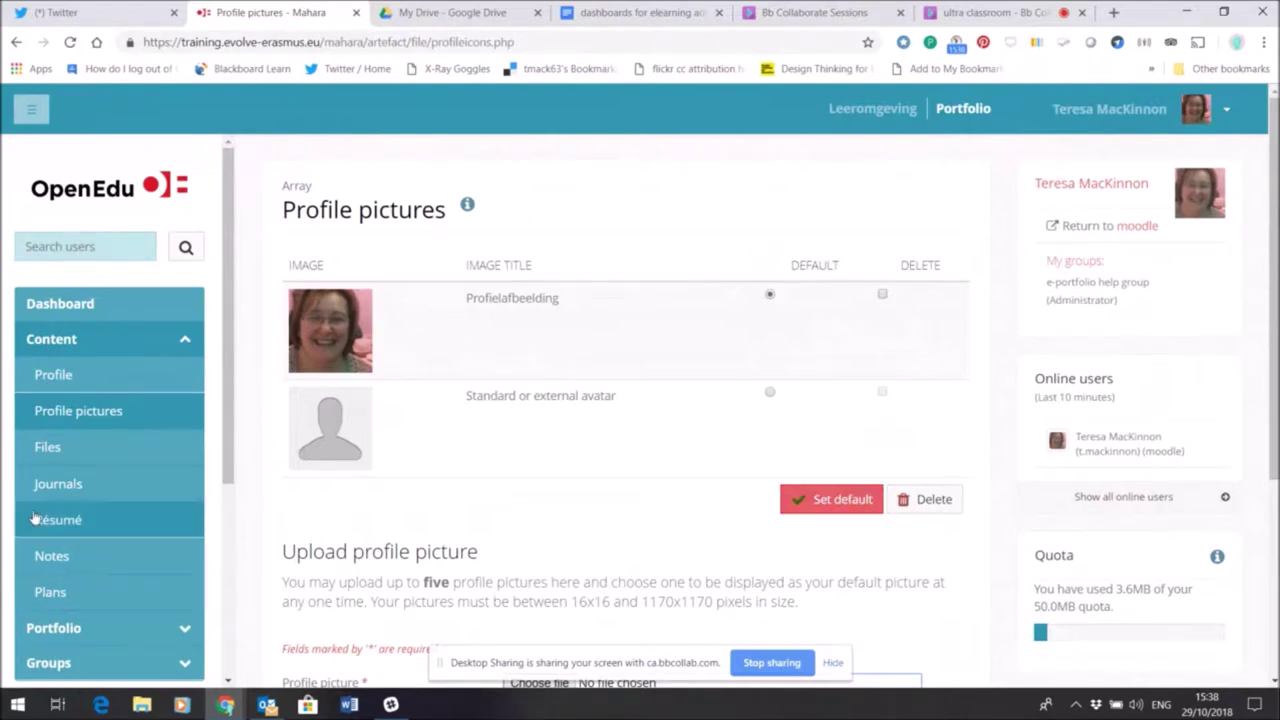
pyautogui.click(61, 456)
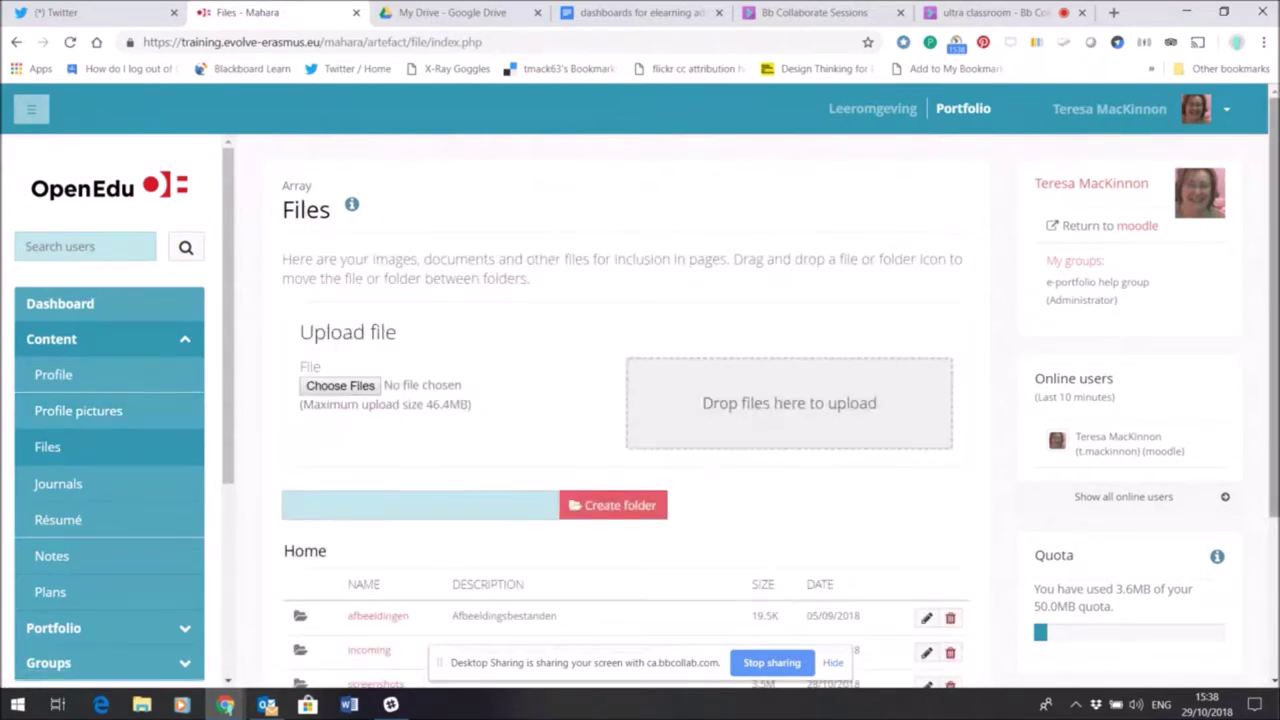
# Scroll the Files page to view the afbeeldingen, incoming and screenshots Home folders.
pyautogui.scroll(-1, 1148, 326)
pyautogui.scroll(-1, 625, 400)
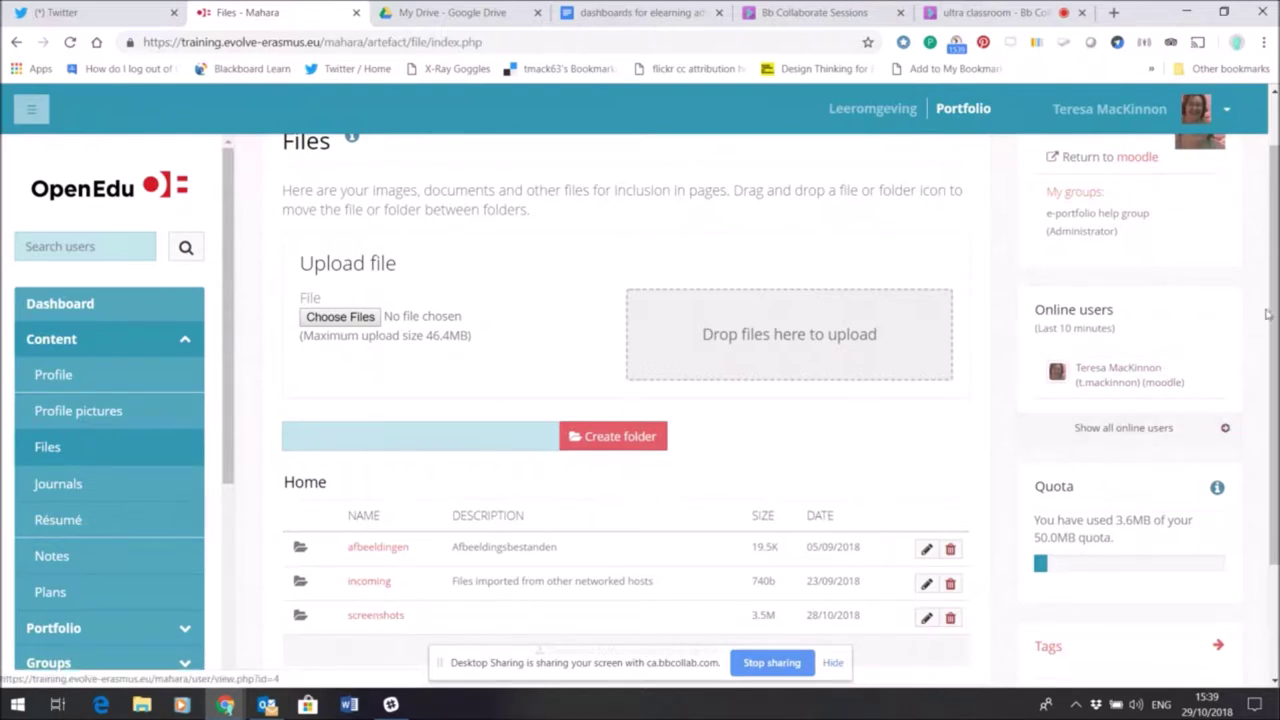
pyautogui.scroll(-1, 1277, 313)
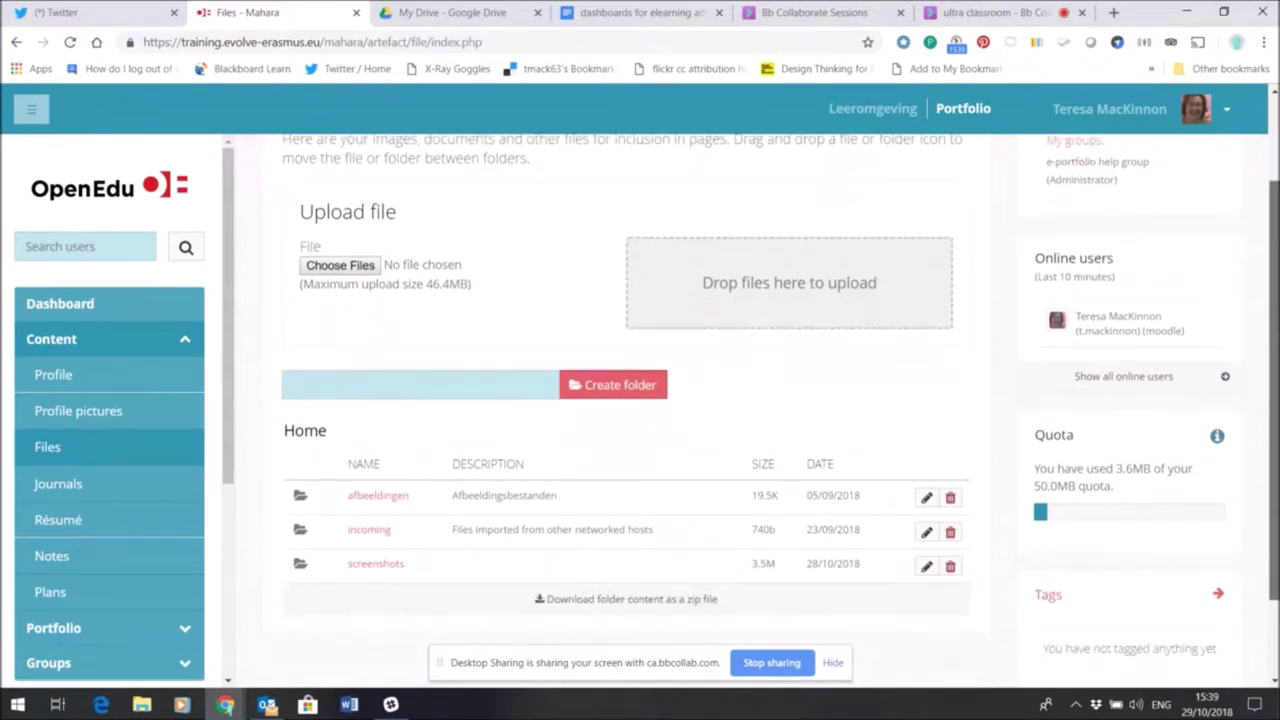
pyautogui.scroll(-1, 780, 394)
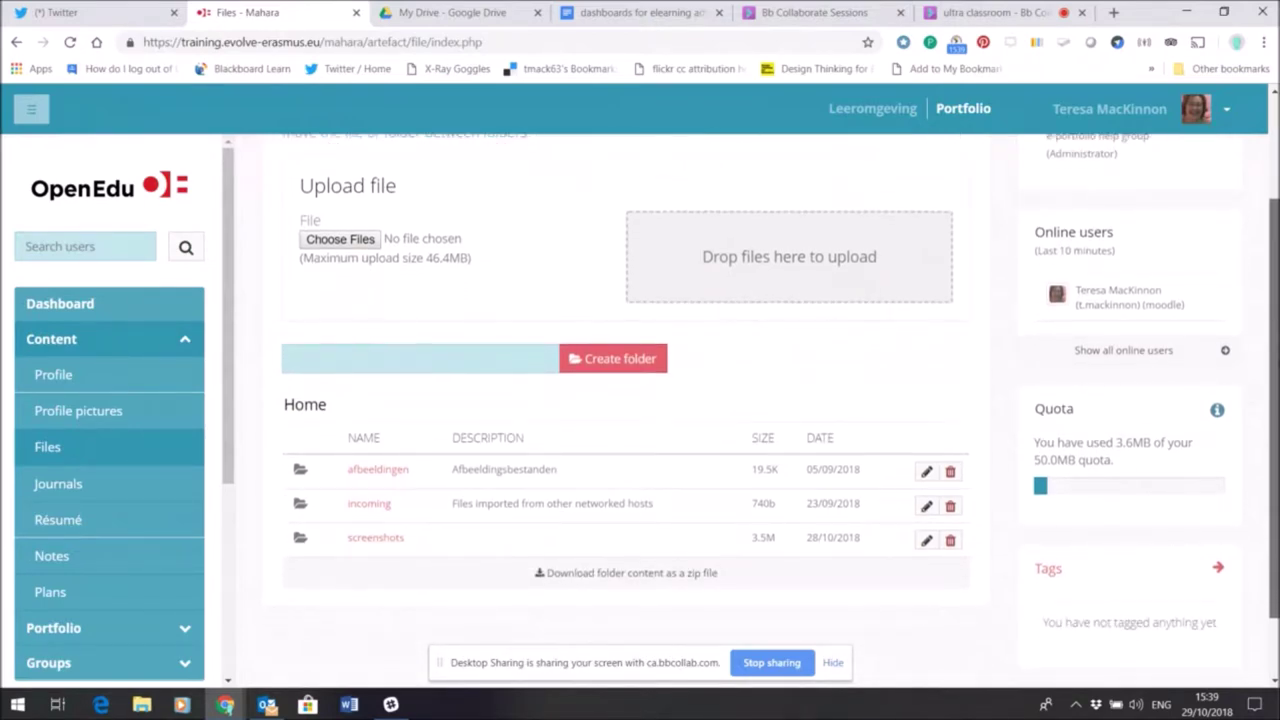
# Browse Journals, Résumé and Notes in turn, finishing on the empty Plans page.
pyautogui.click(57, 486)
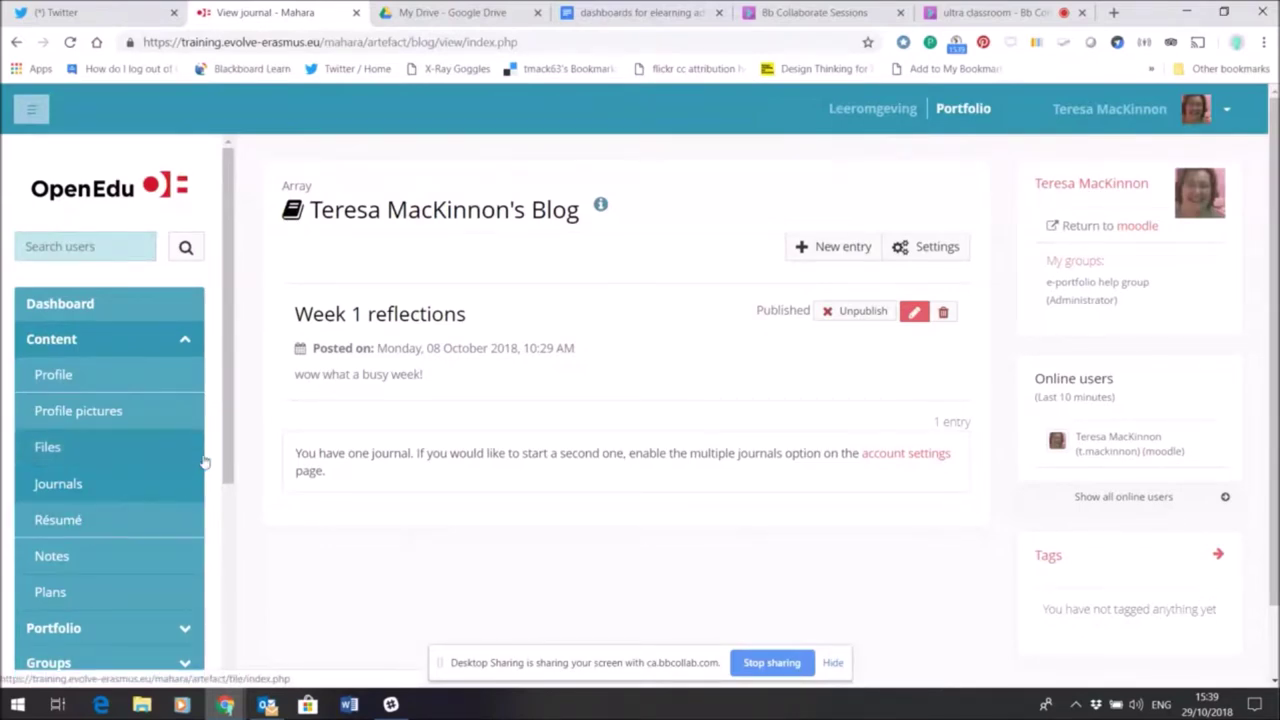
pyautogui.scroll(-1, 229, 490)
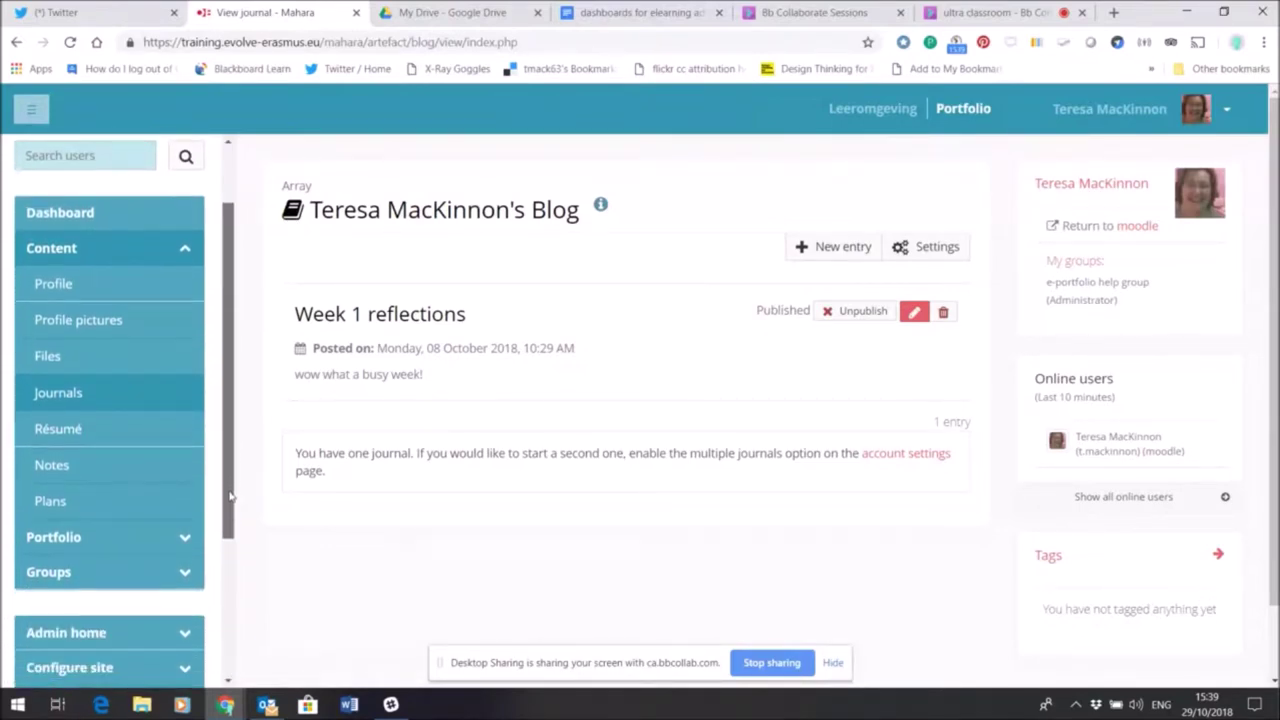
pyautogui.click(81, 430)
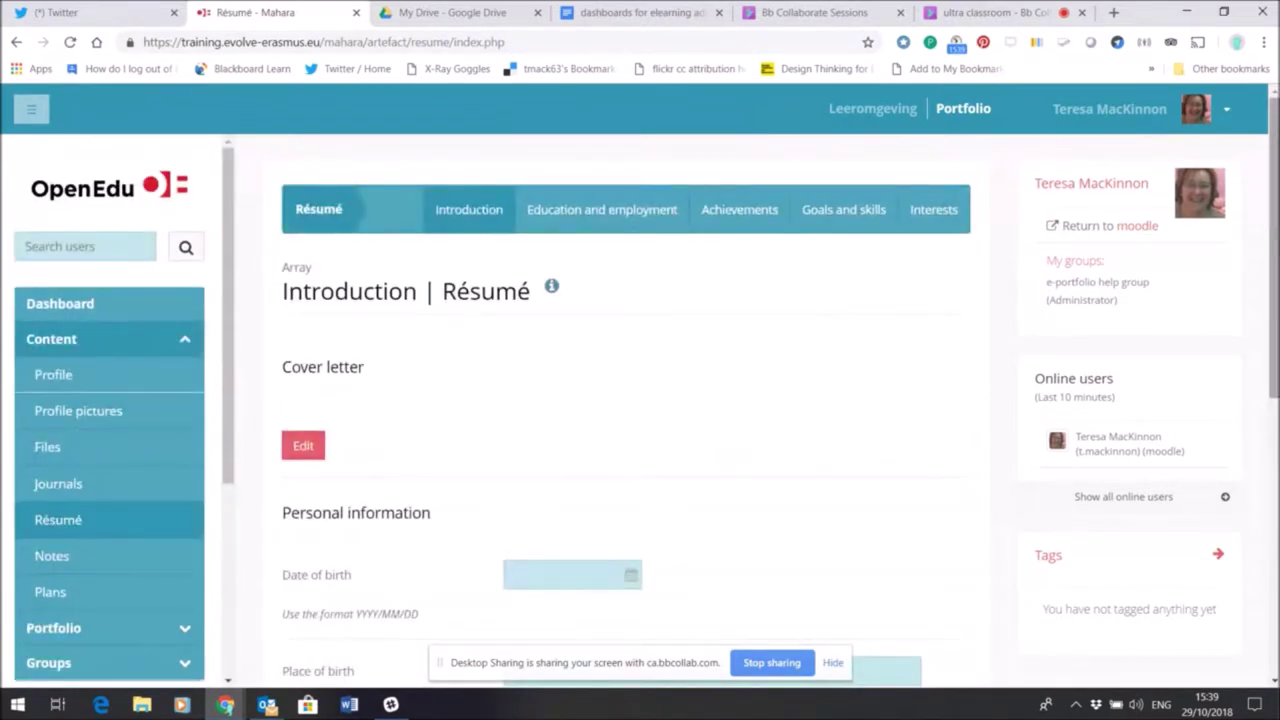
pyautogui.scroll(-2, 432, 419)
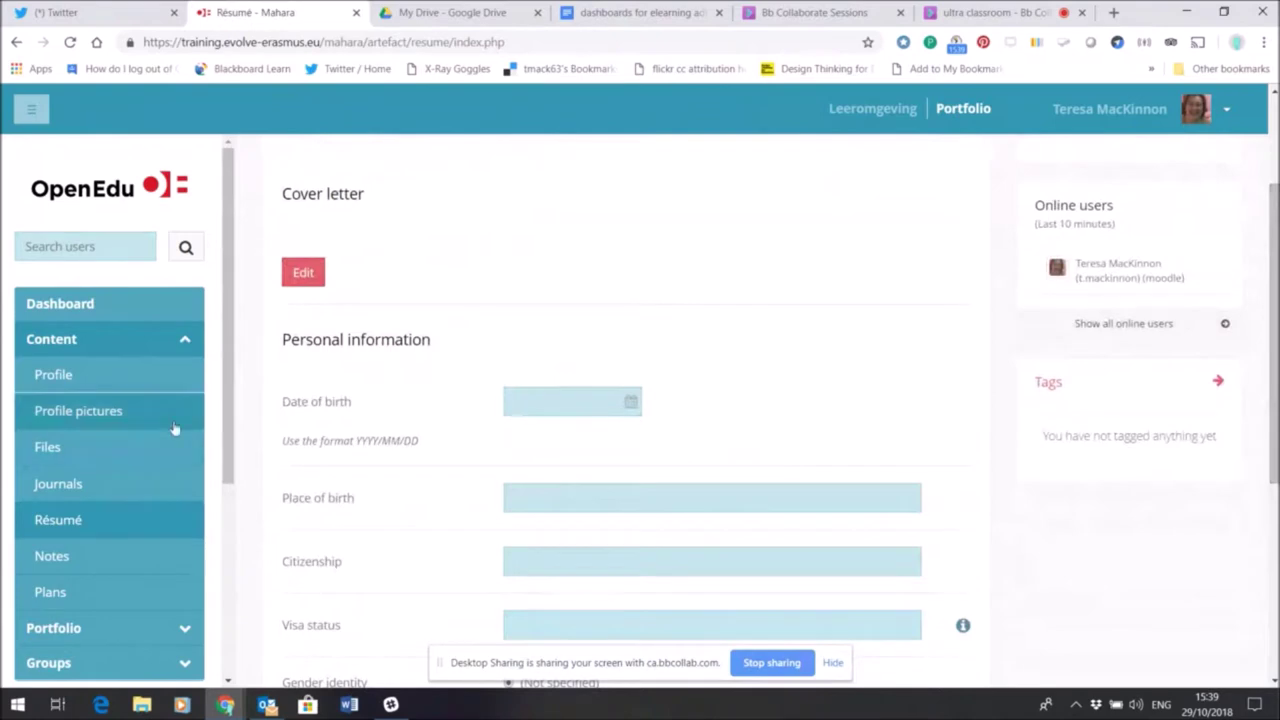
pyautogui.click(112, 558)
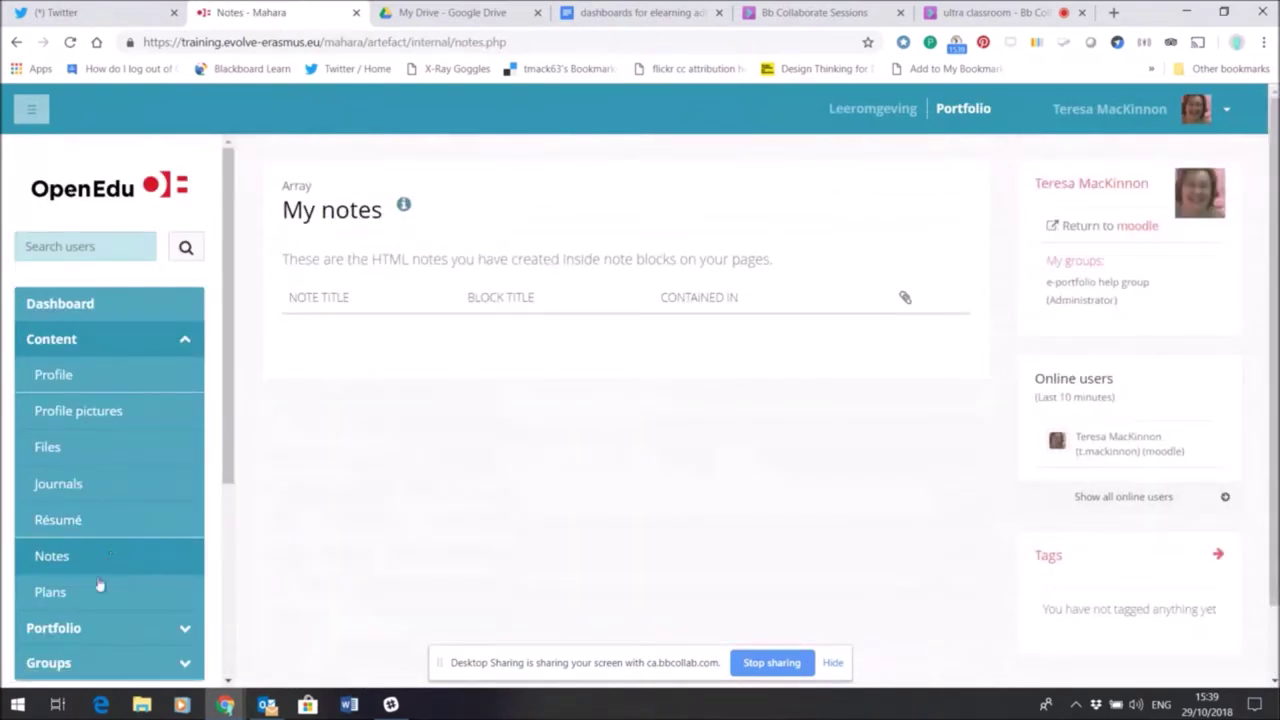
pyautogui.click(88, 595)
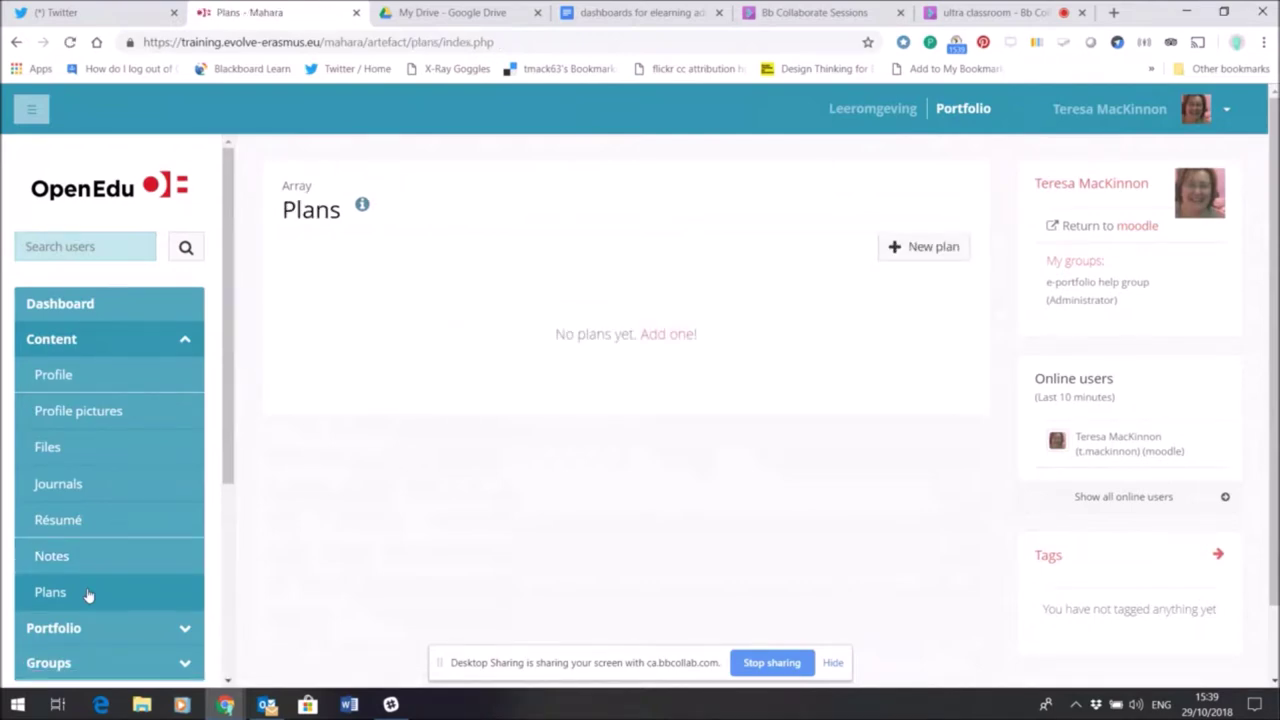
pyautogui.moveTo(228, 432); pyautogui.dragTo(229, 510)
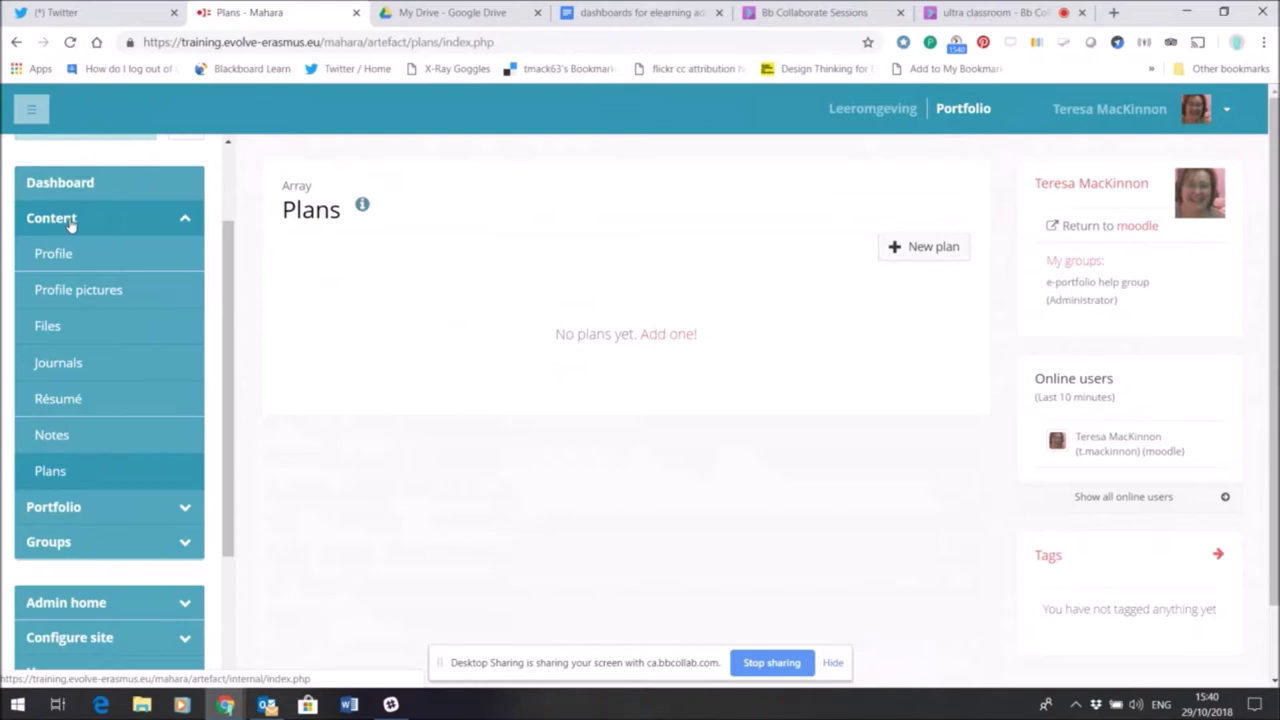
# Collapse Content and open Portfolio's list of the collection, Dashboard and Profile pages.
pyautogui.click(185, 222)
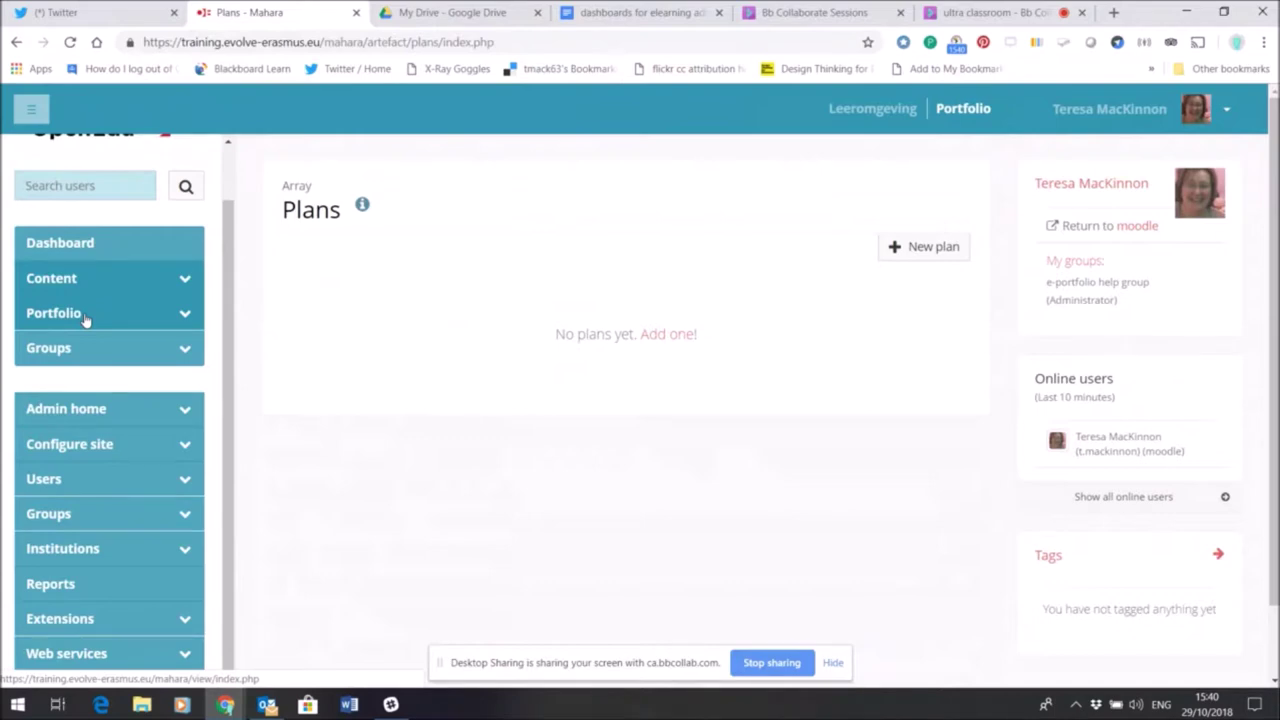
pyautogui.click(85, 317)
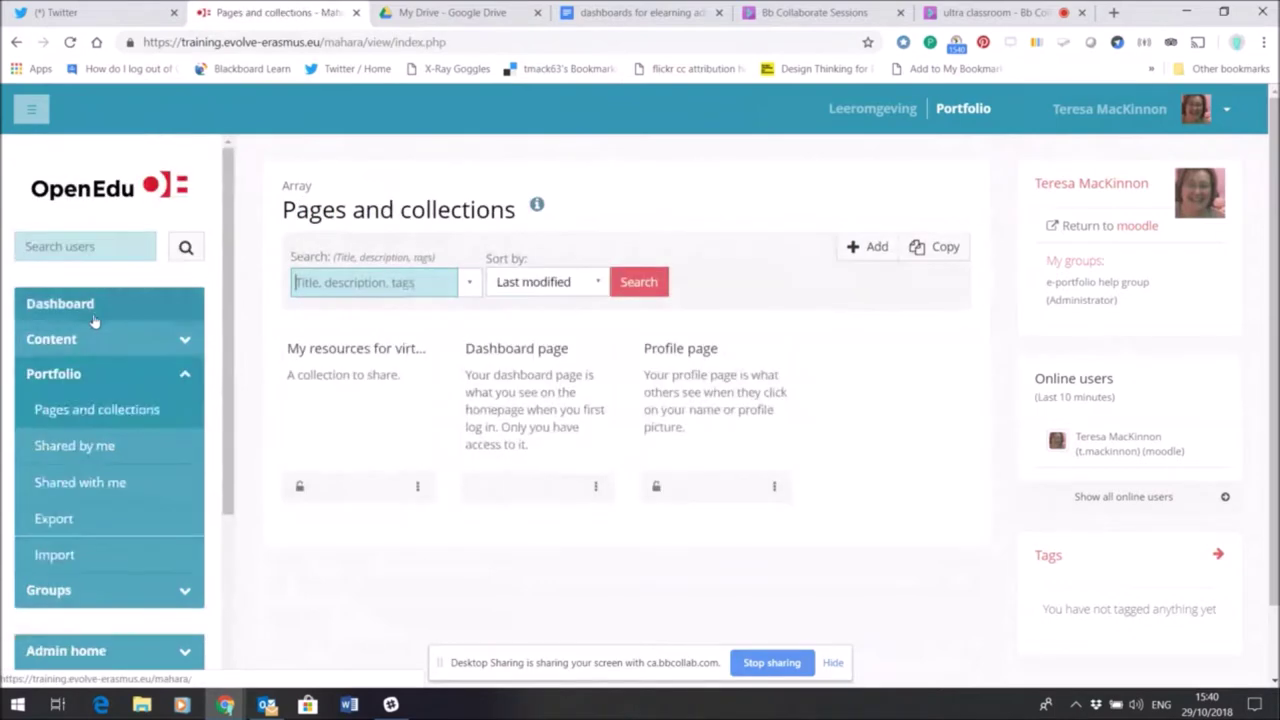
pyautogui.moveTo(232, 334); pyautogui.dragTo(228, 415)
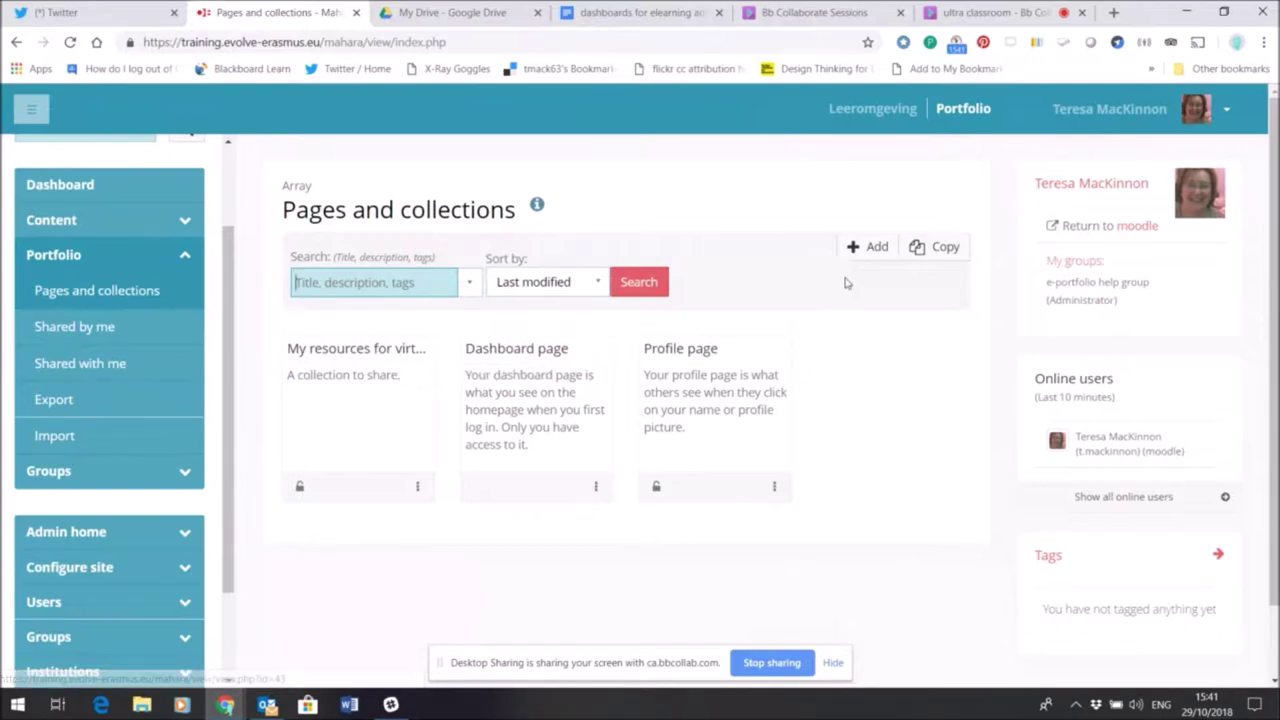
# Create a new single page titled 'Test' with the description 'test'.
pyautogui.click(870, 250)
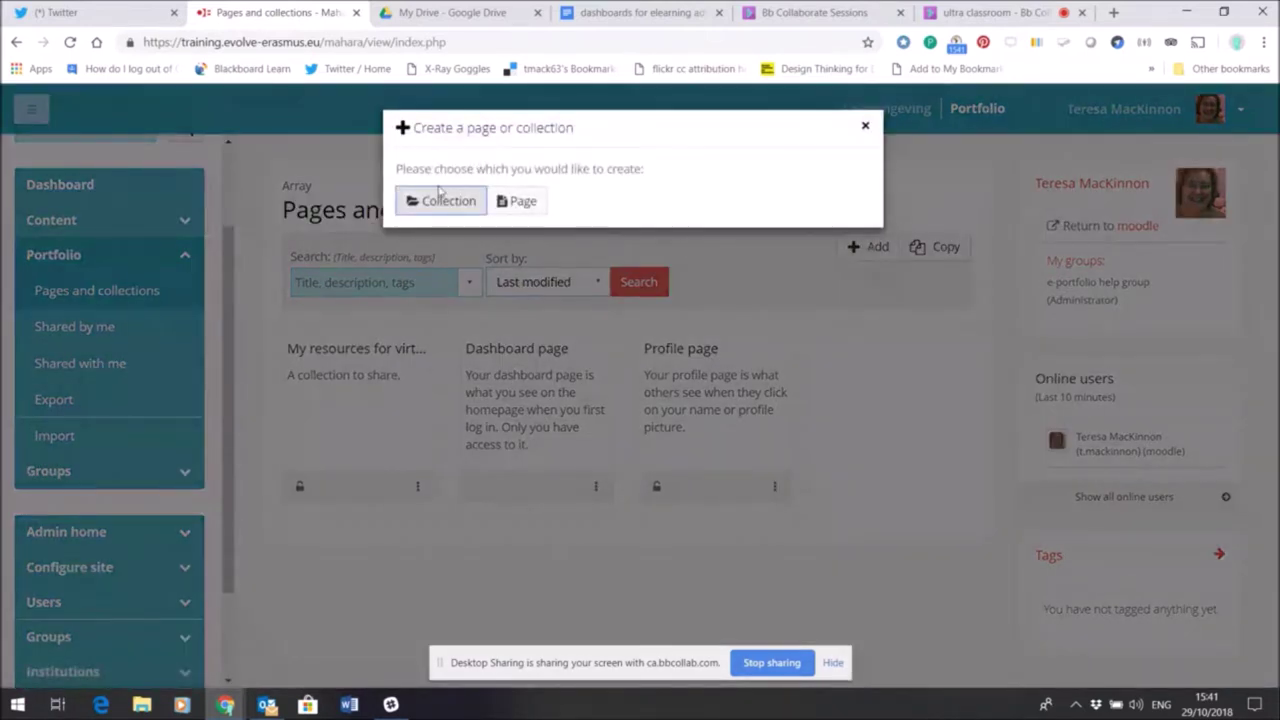
pyautogui.click(510, 205)
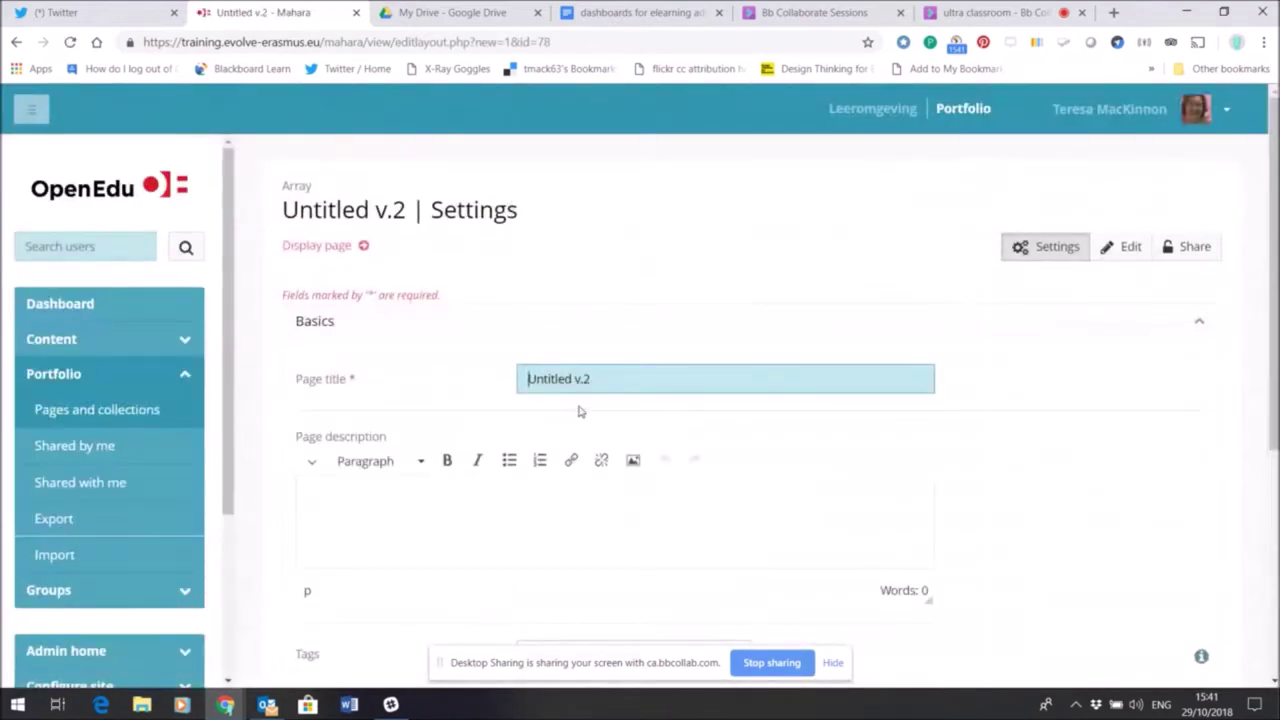
pyautogui.press('BackSpace')
pyautogui.press('BackSpace')
pyautogui.press('BackSpace')
pyautogui.press('BackSpace')
pyautogui.press('BackSpace')
pyautogui.press('BackSpace')
pyautogui.press('BackSpace')
pyautogui.press('BackSpace')
pyautogui.press('BackSpace')
pyautogui.press('BackSpace')
pyautogui.write('Tes')
pyautogui.click(375, 513)
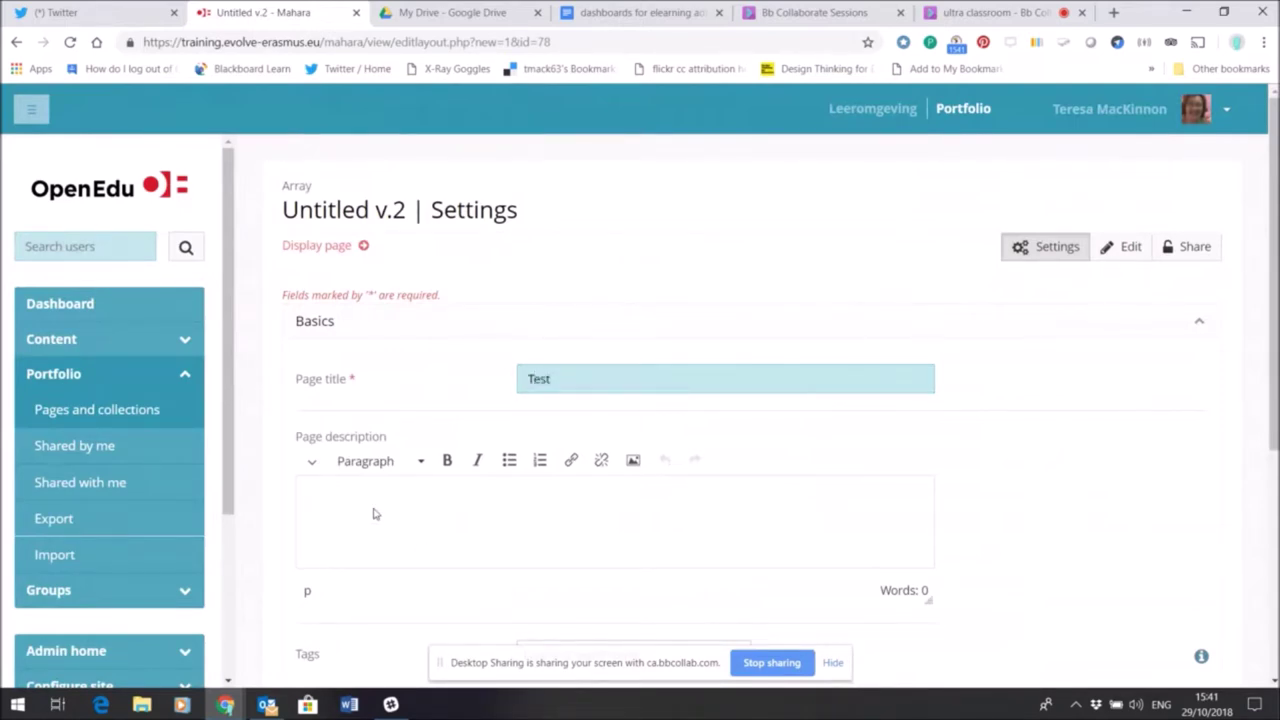
pyautogui.write('test')
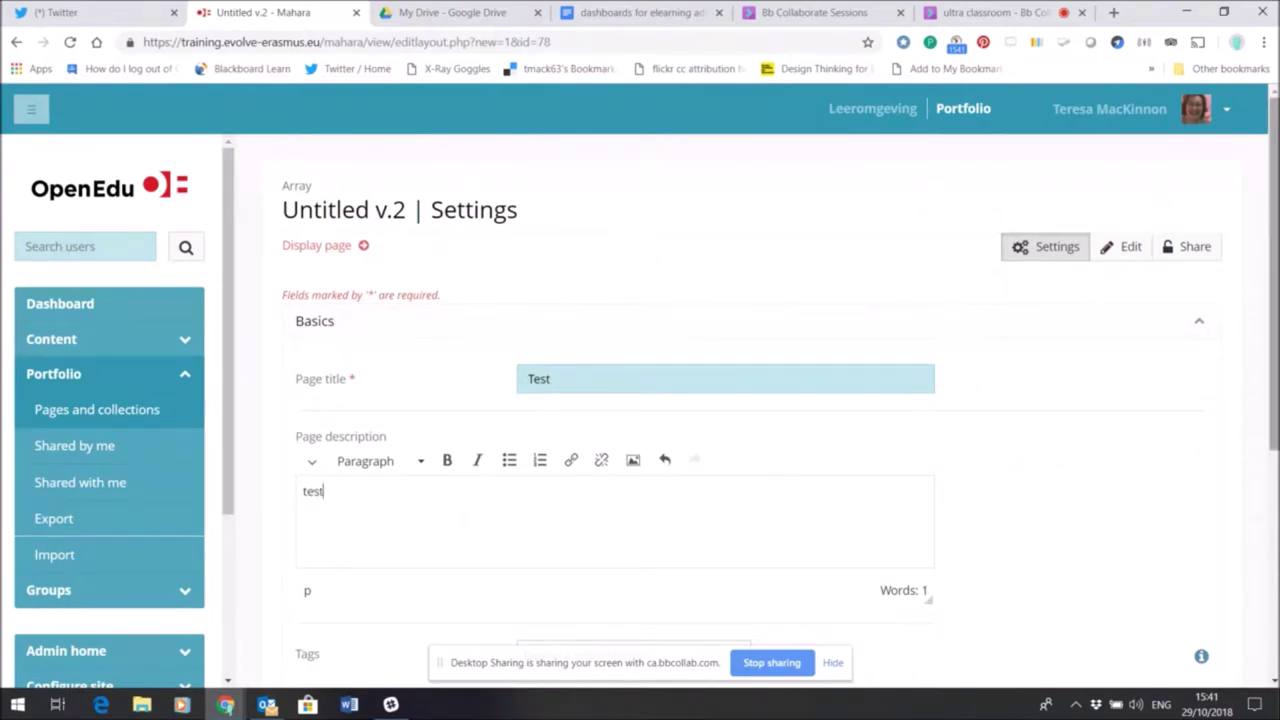
# Choose the one-row, two-column layout in the page's Layout options.
pyautogui.scroll(-3, 780, 400)
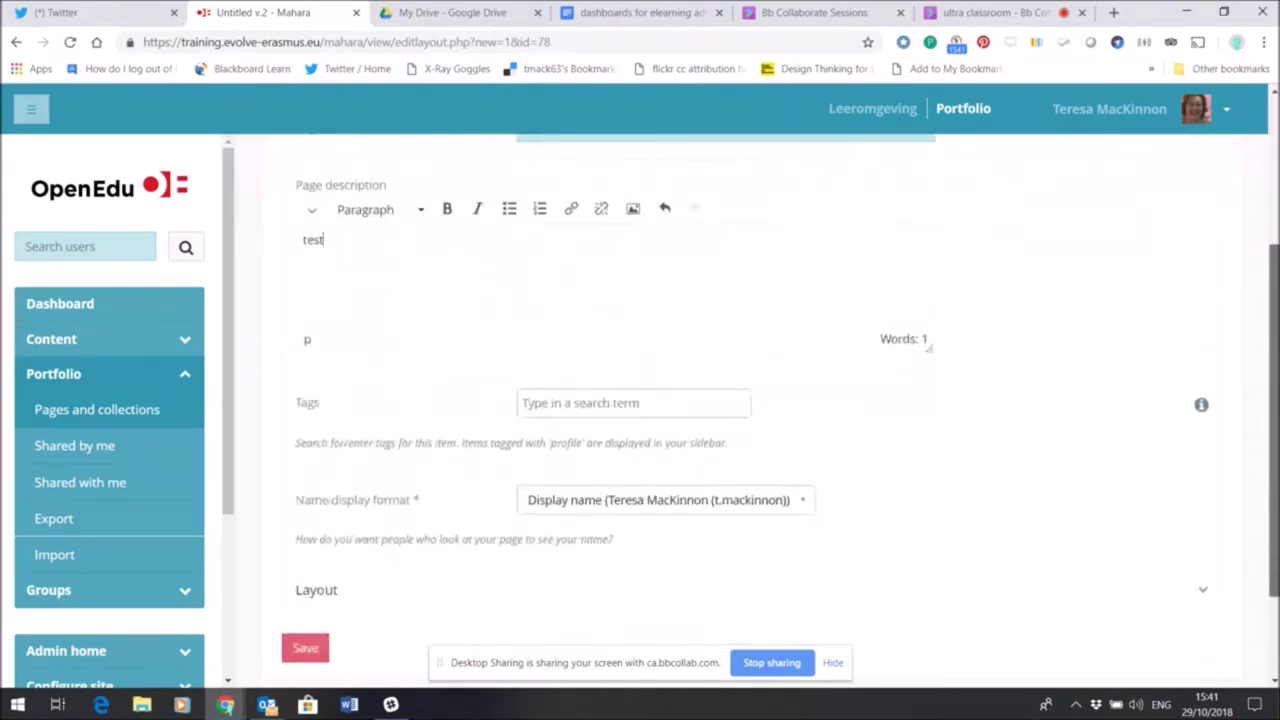
pyautogui.scroll(-1, 780, 400)
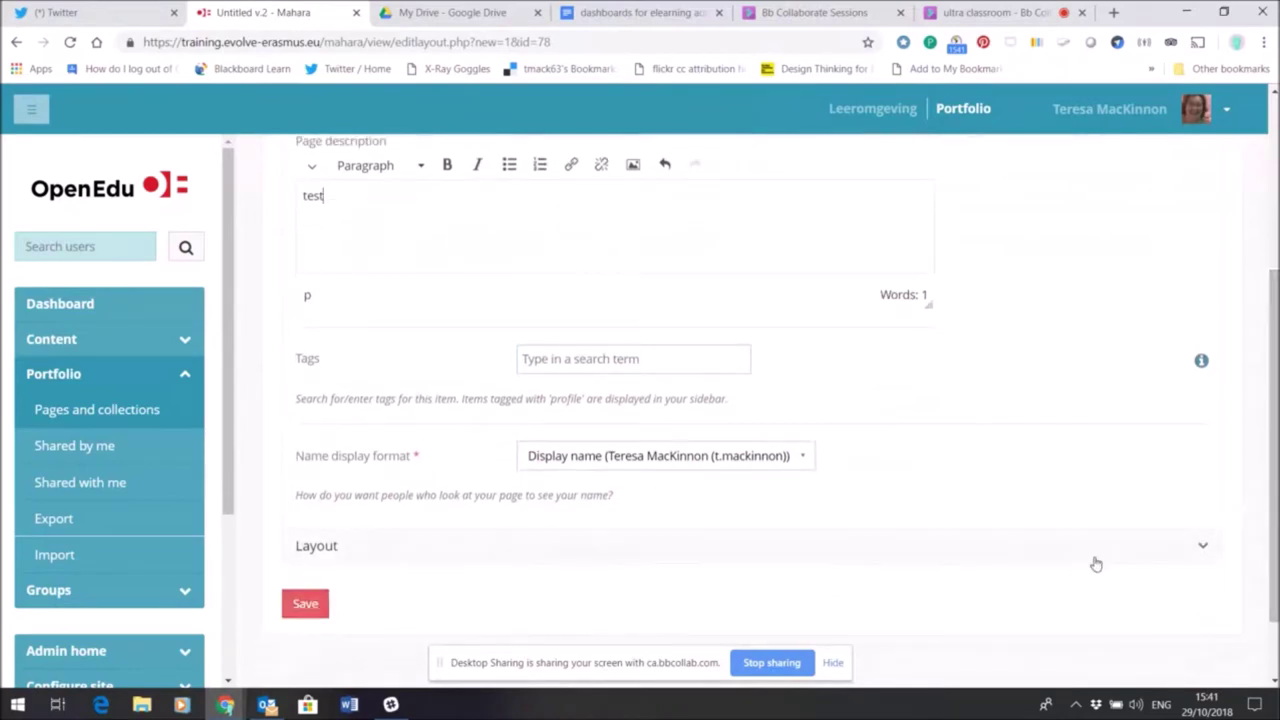
pyautogui.click(1202, 545)
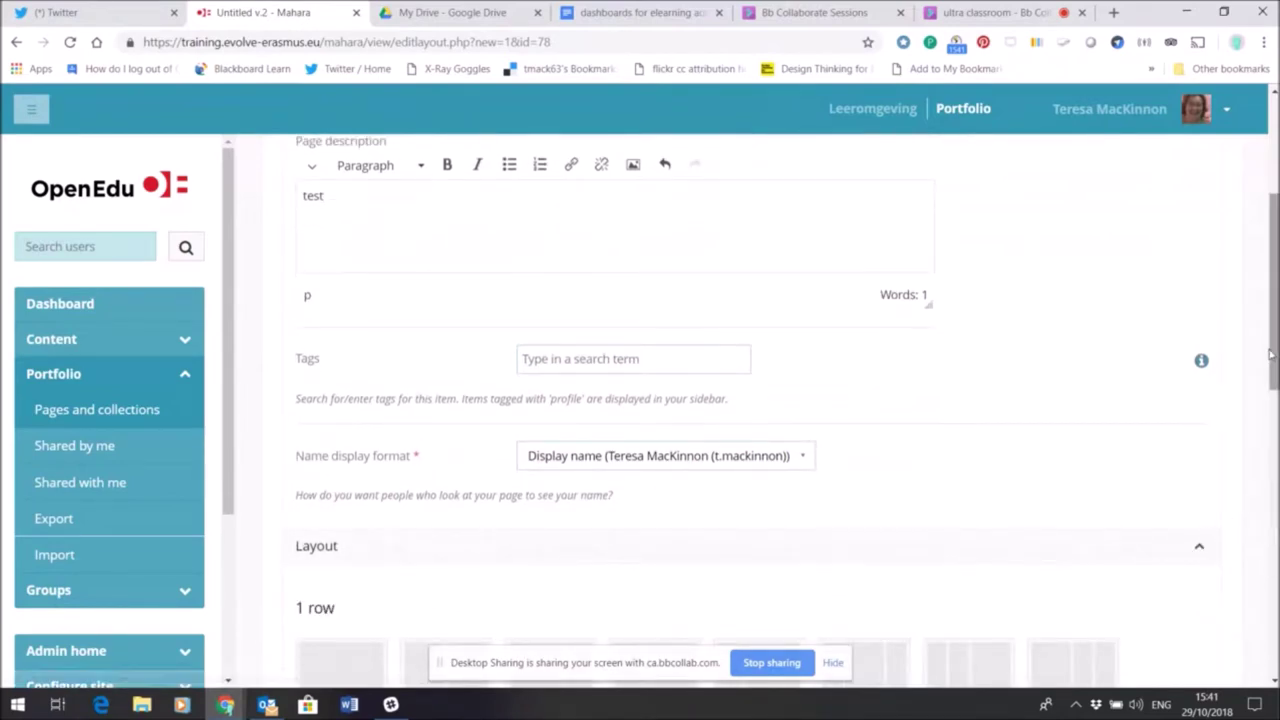
pyautogui.moveTo(1272, 355); pyautogui.dragTo(1272, 447)
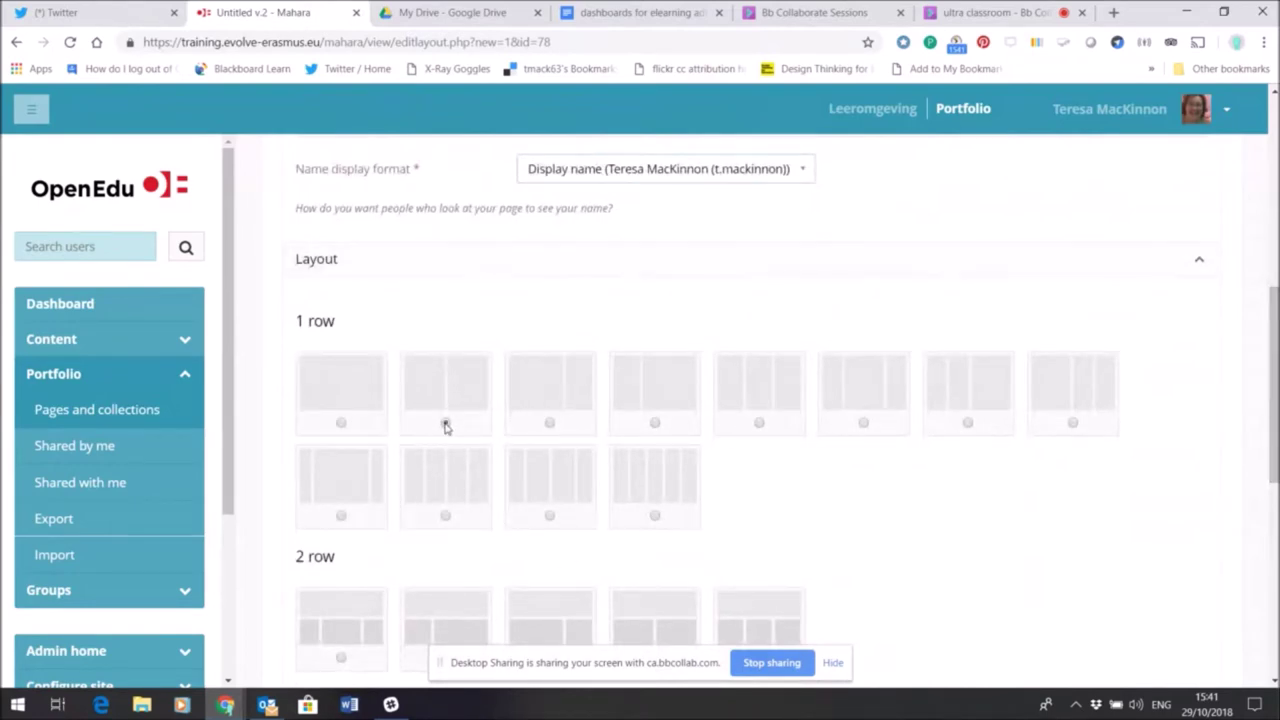
pyautogui.click(446, 424)
pyautogui.moveTo(1272, 352); pyautogui.dragTo(1272, 381)
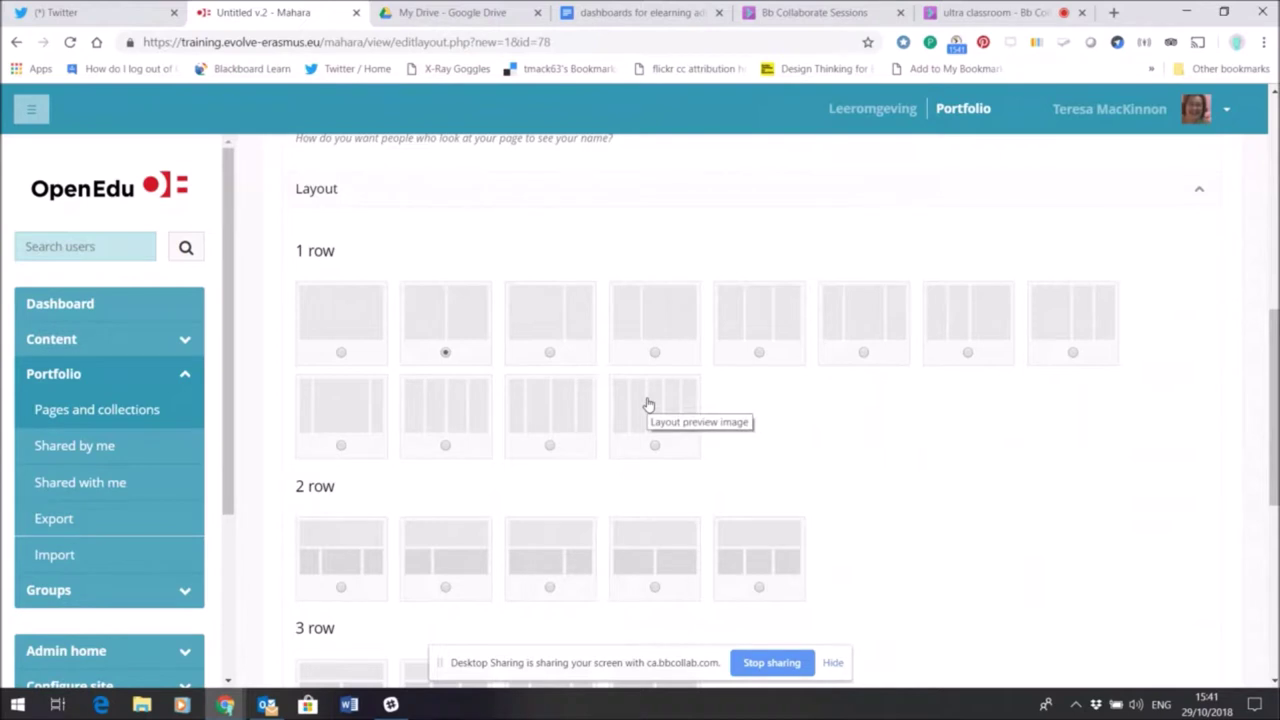
pyautogui.moveTo(1273, 408); pyautogui.dragTo(1274, 568)
# Save the page settings, expand the Media blocks and drop a Text block onto the page.
pyautogui.click(304, 602)
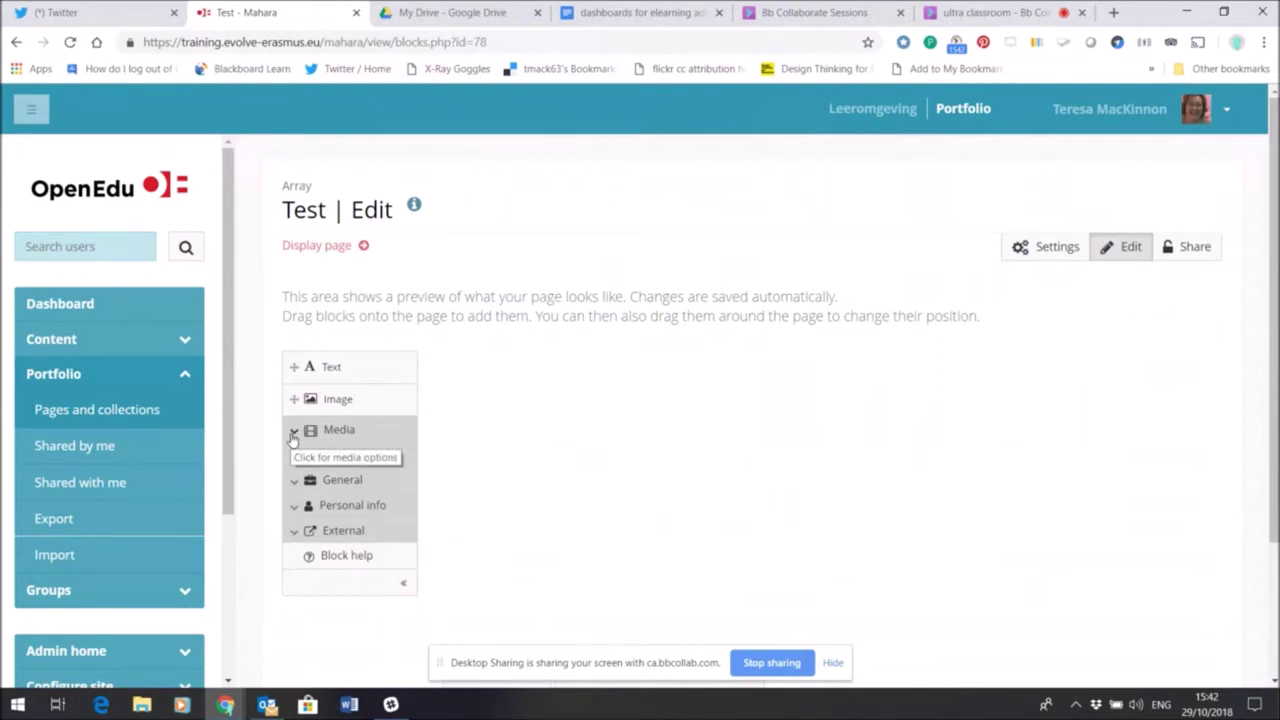
pyautogui.click(292, 436)
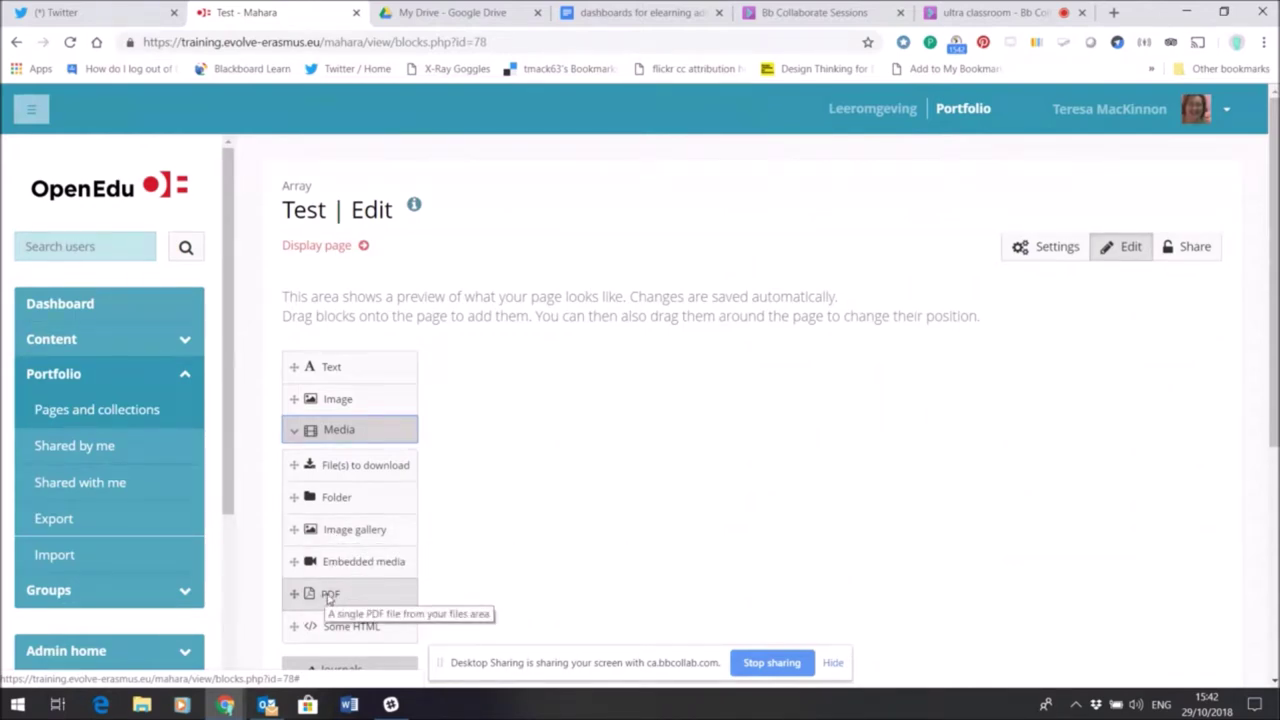
pyautogui.moveTo(330, 370); pyautogui.dragTo(657, 377)
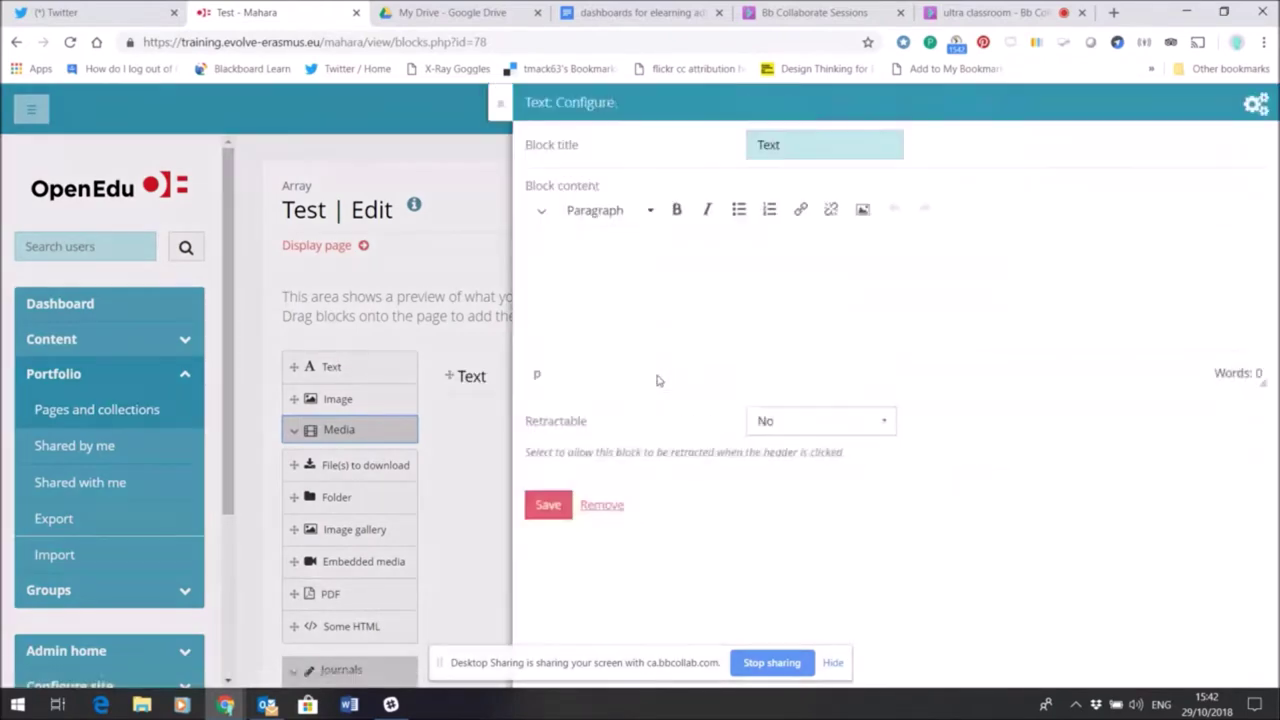
# Title the Text block 'This is my page', write 'Here i will write about...', and save.
pyautogui.click(789, 145)
pyautogui.press('BackSpace')
pyautogui.press('BackSpace')
pyautogui.press('BackSpace')
pyautogui.press('BackSpace')
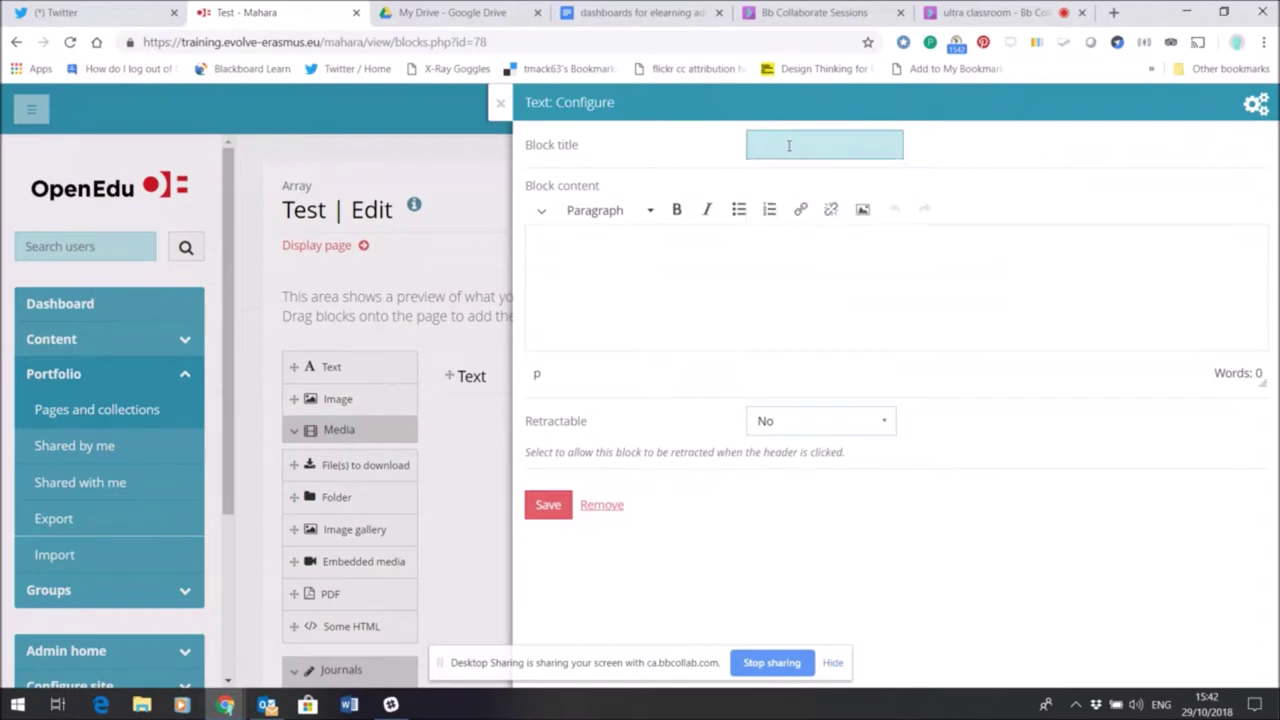
pyautogui.write('This is my page')
pyautogui.click(695, 305)
pyautogui.write('Here i')
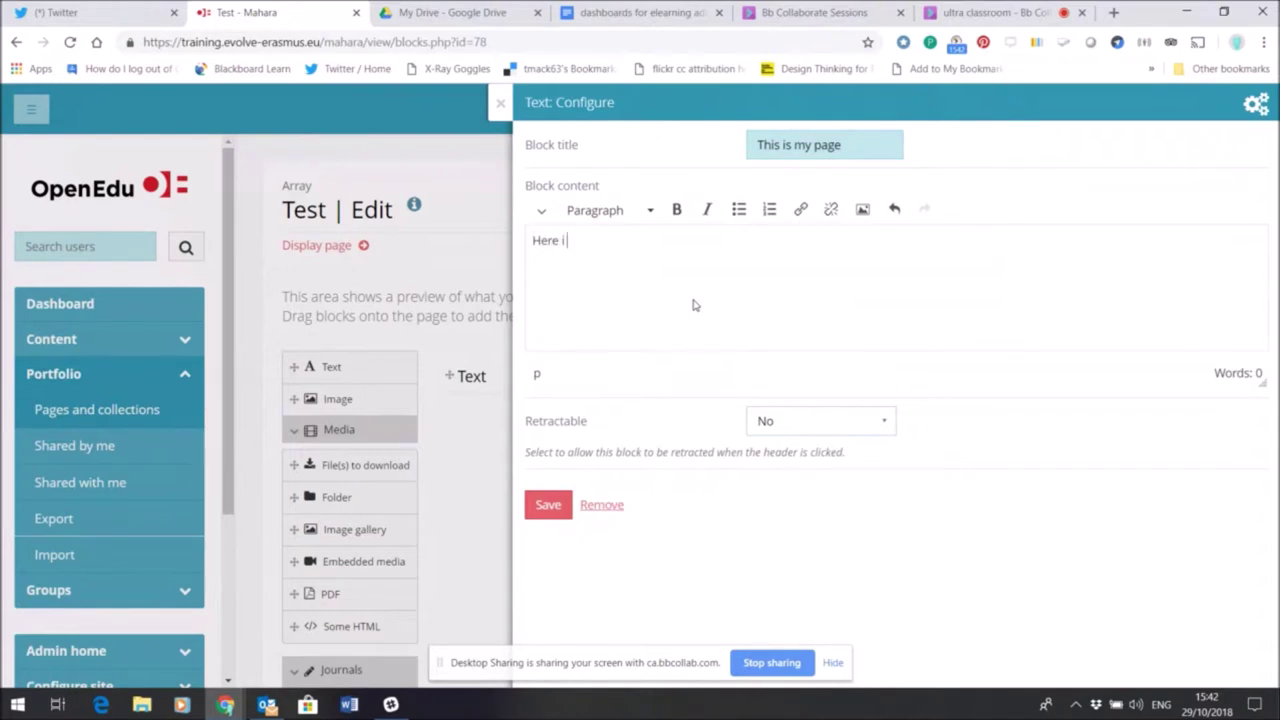
pyautogui.write(' will write about...')
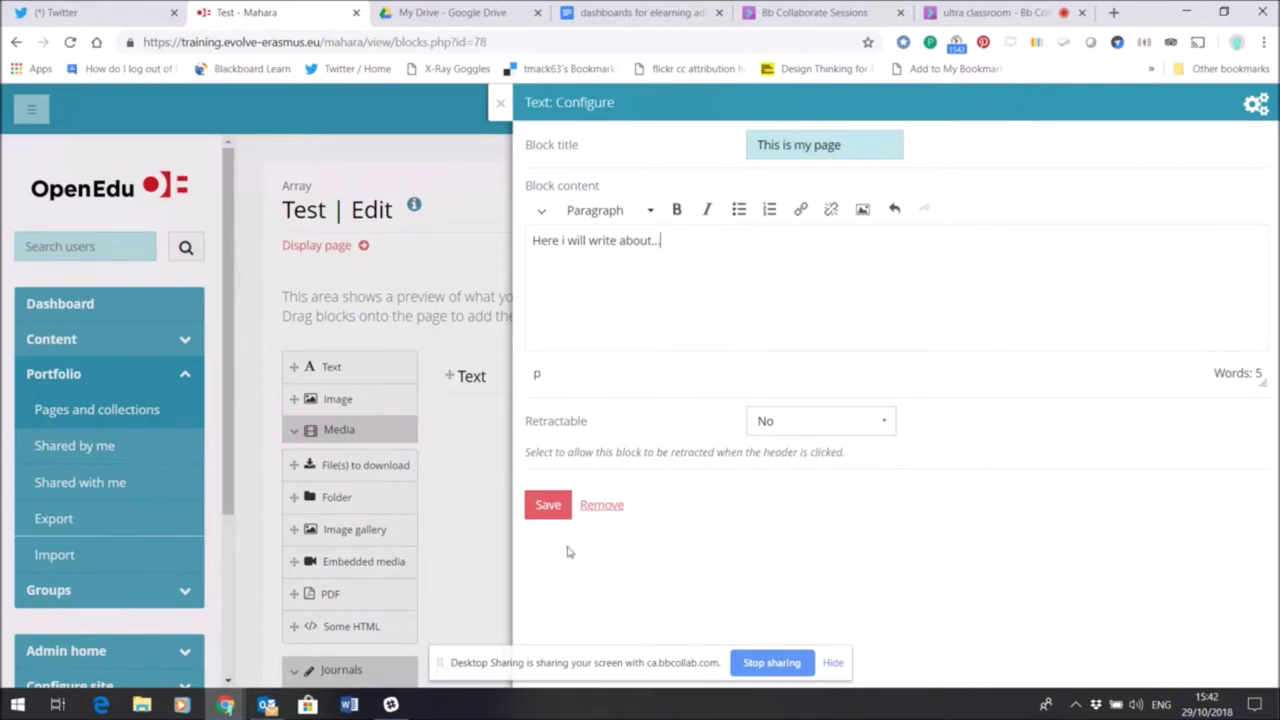
pyautogui.click(548, 508)
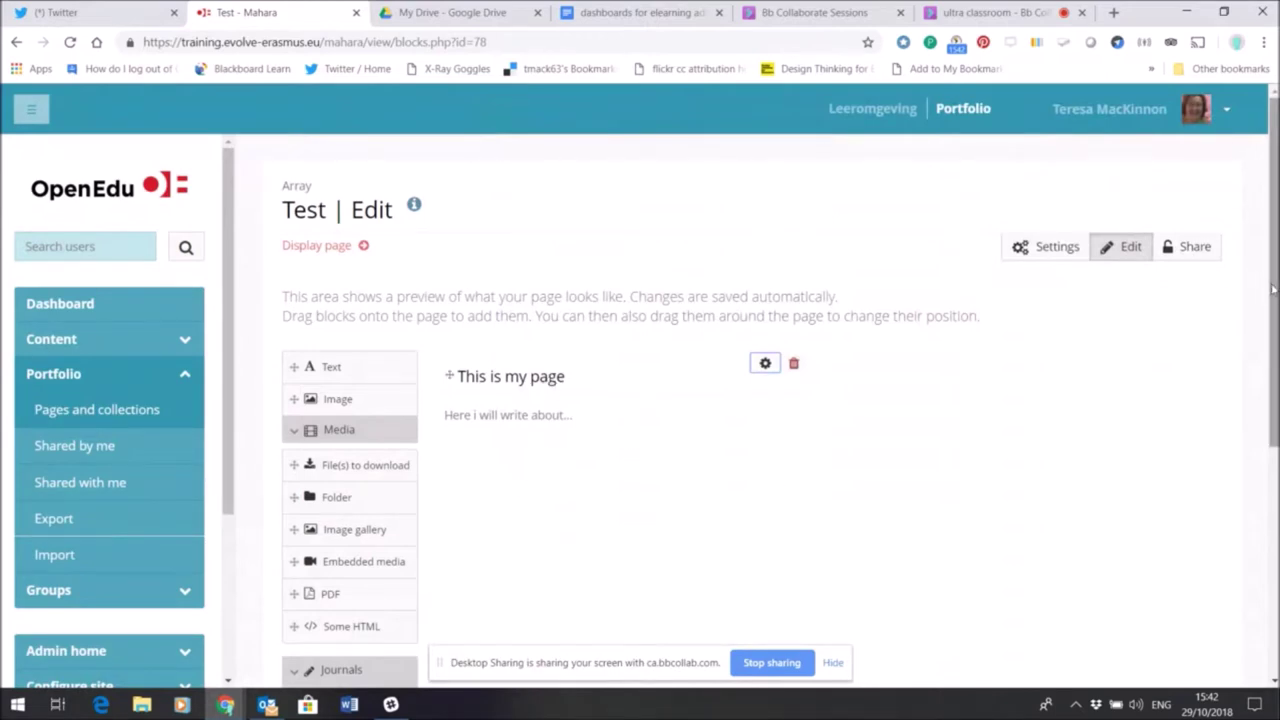
# Collapse Media and expand Personal info to list Profile information, Social media and résumé blocks.
pyautogui.scroll(-2, 1273, 289)
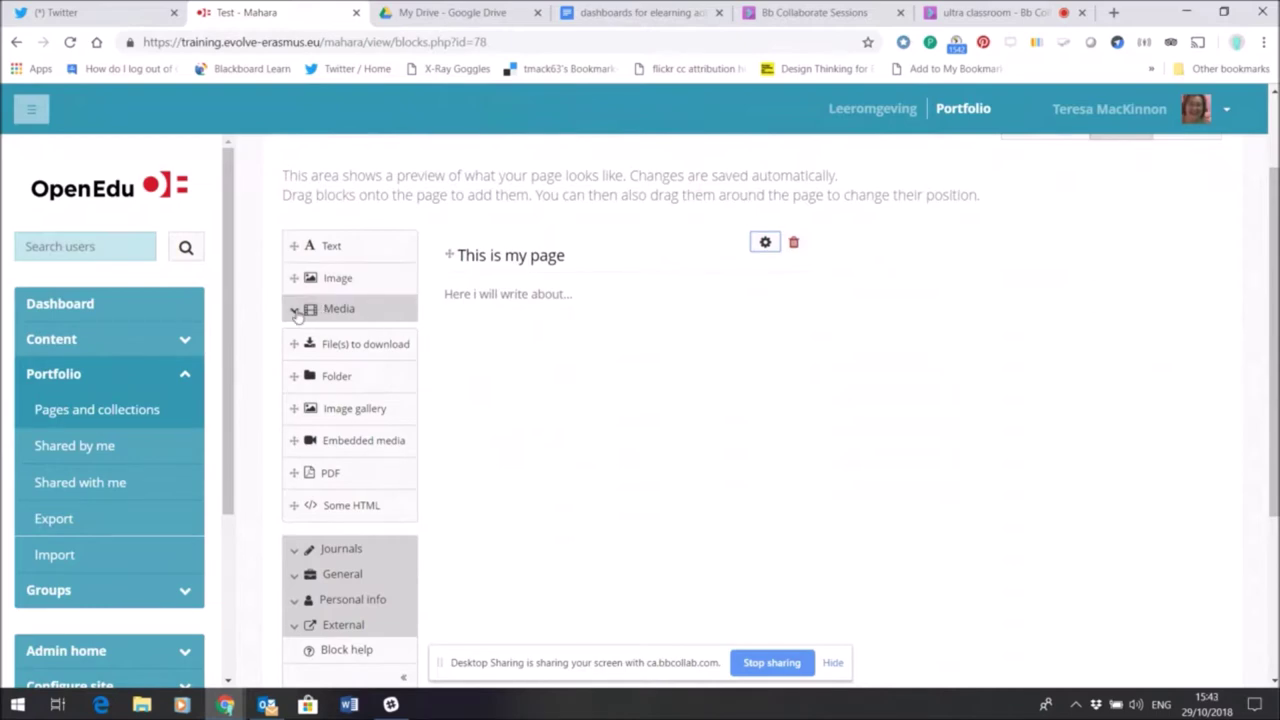
pyautogui.click(296, 310)
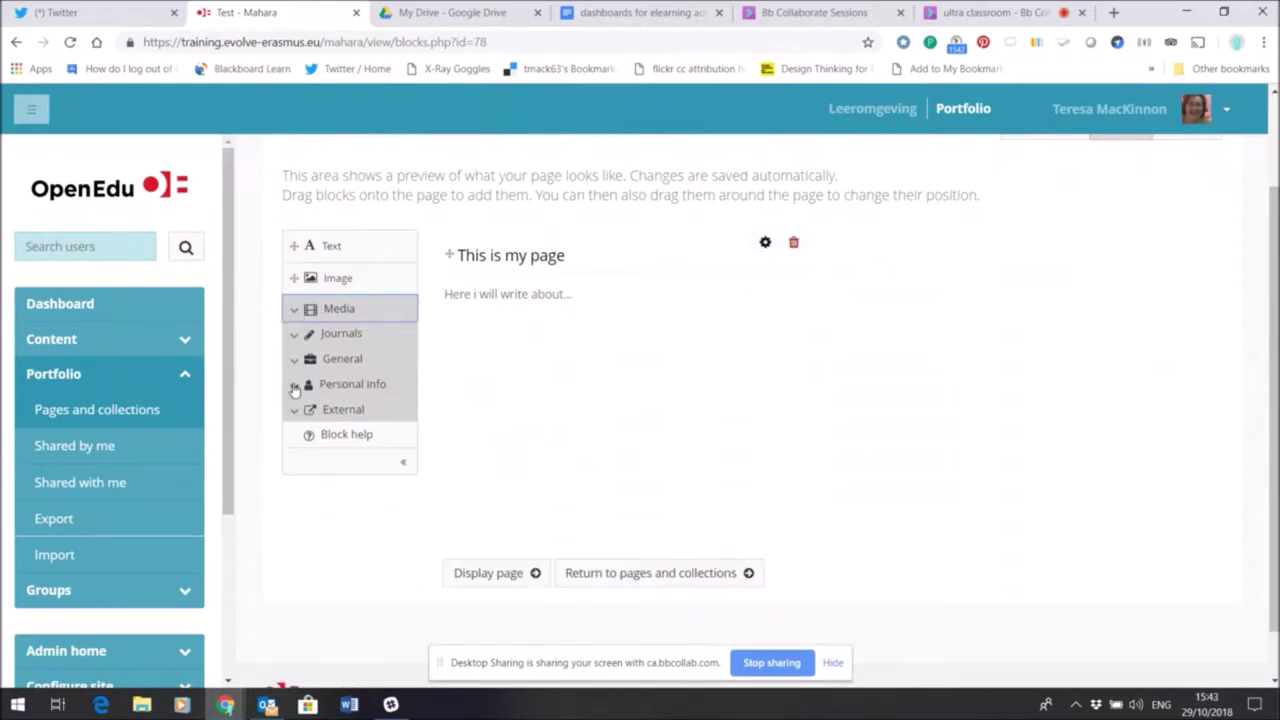
pyautogui.click(295, 389)
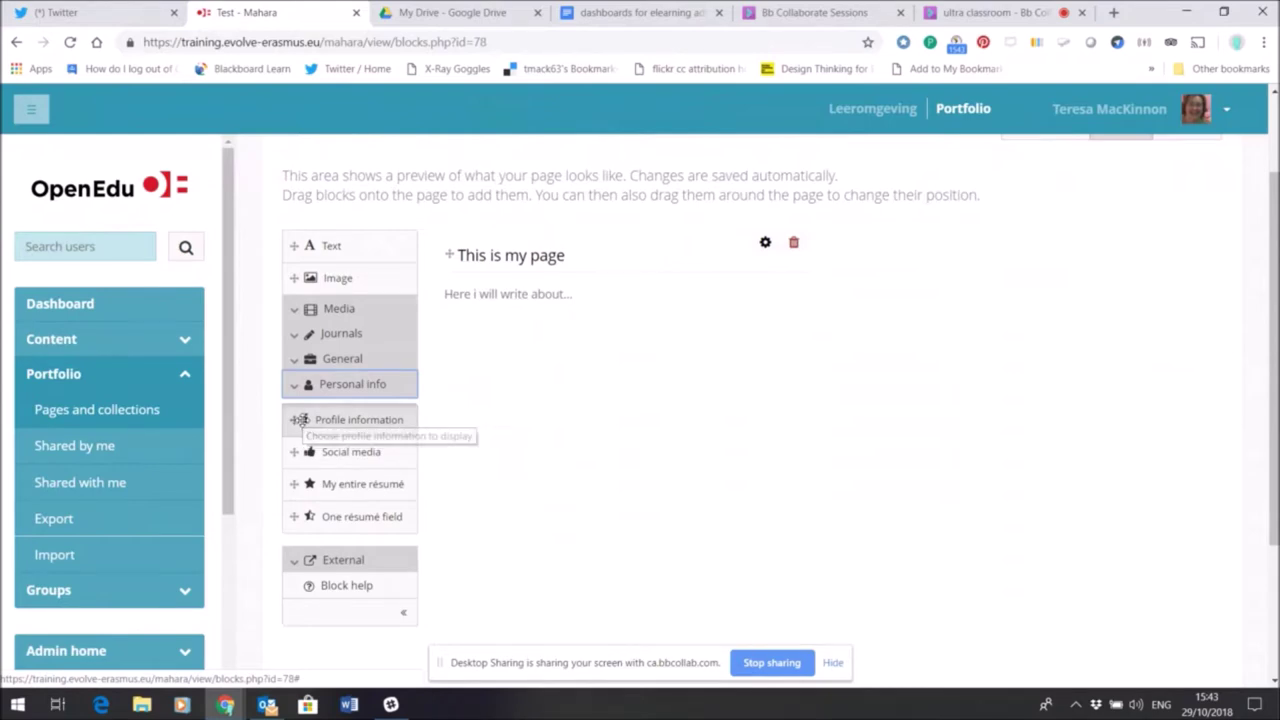
# Add a Profile information block in the right column showing first name, last name and Profielafbeelding, then save.
pyautogui.moveTo(301, 420); pyautogui.dragTo(900, 297)
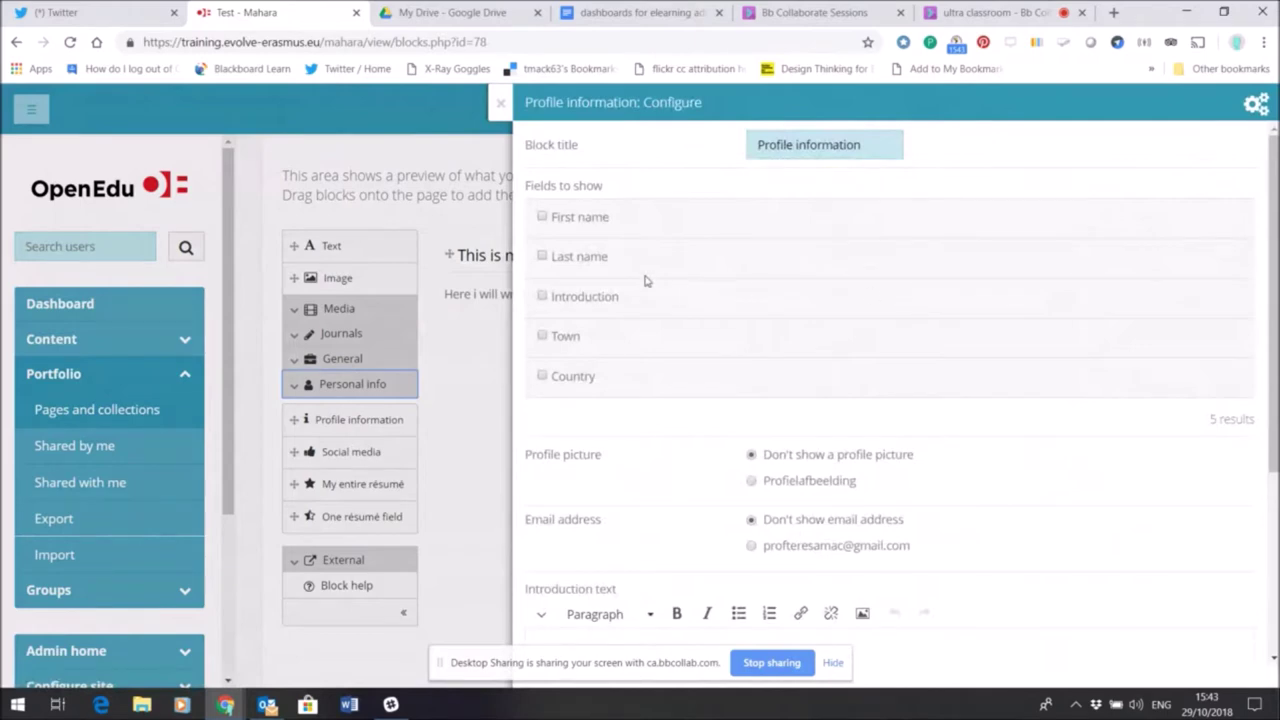
pyautogui.click(542, 217)
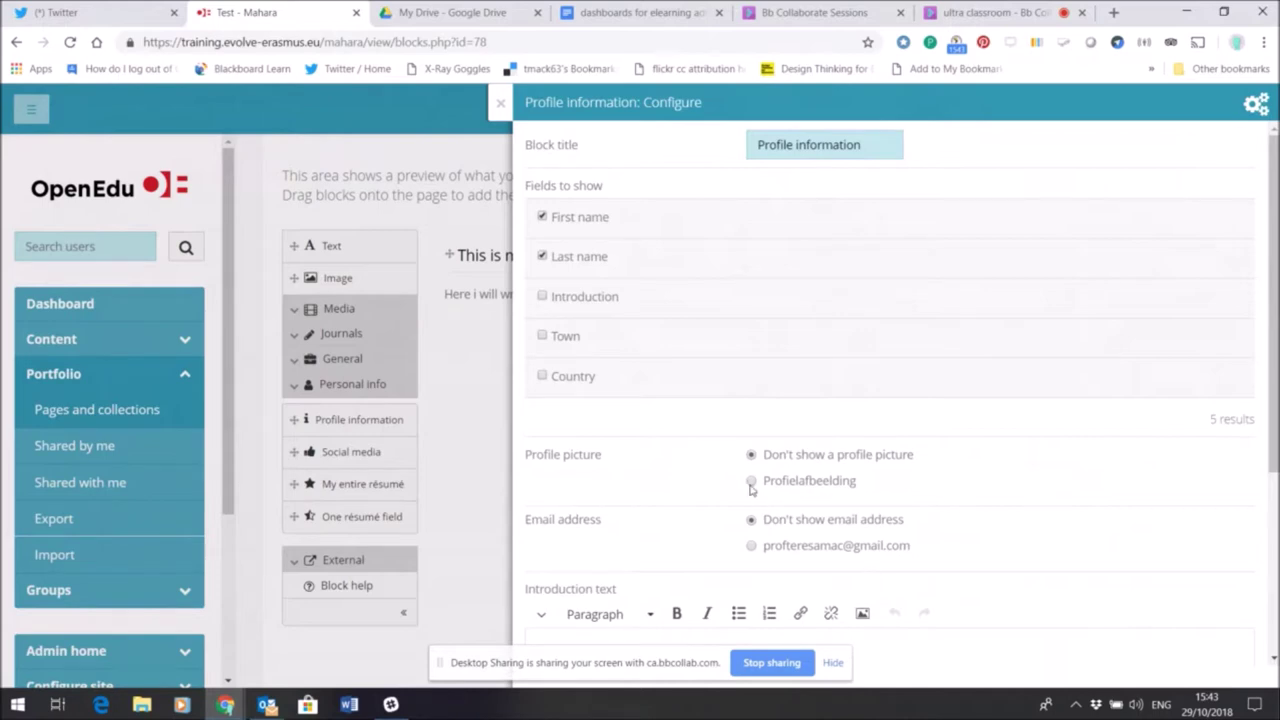
pyautogui.scroll(-1, 985, 445)
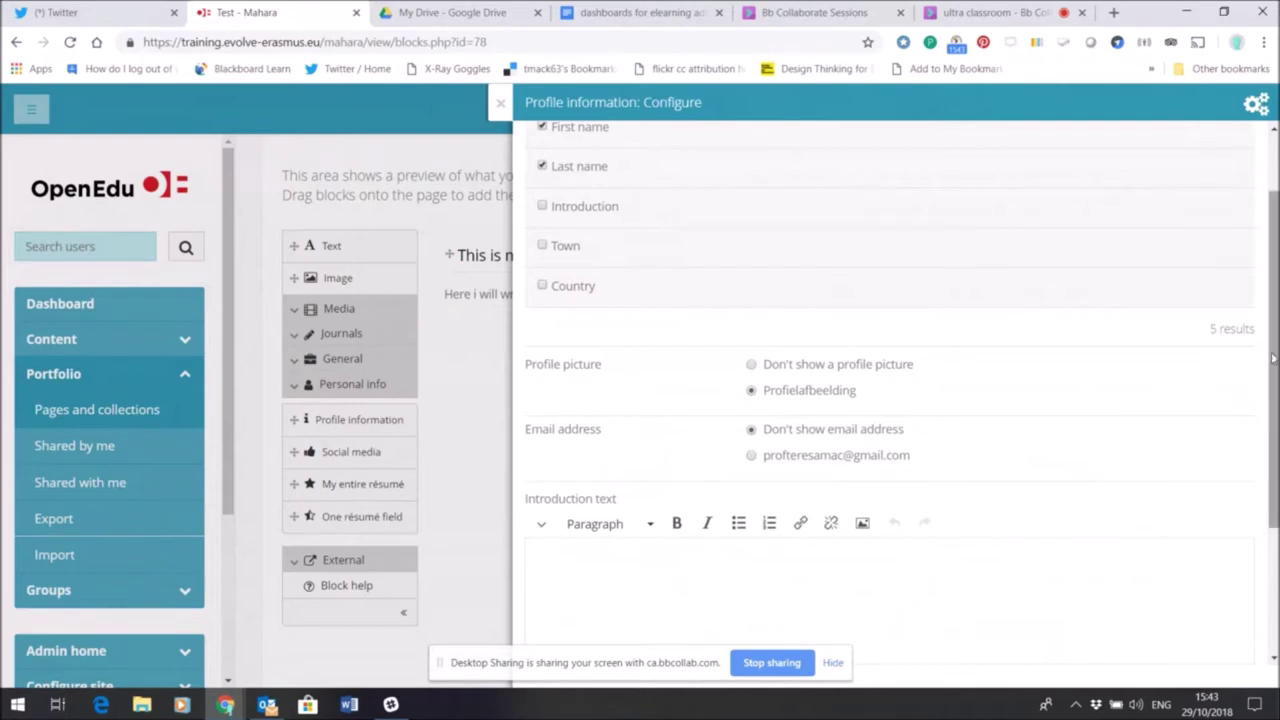
pyautogui.scroll(-2, 890, 390)
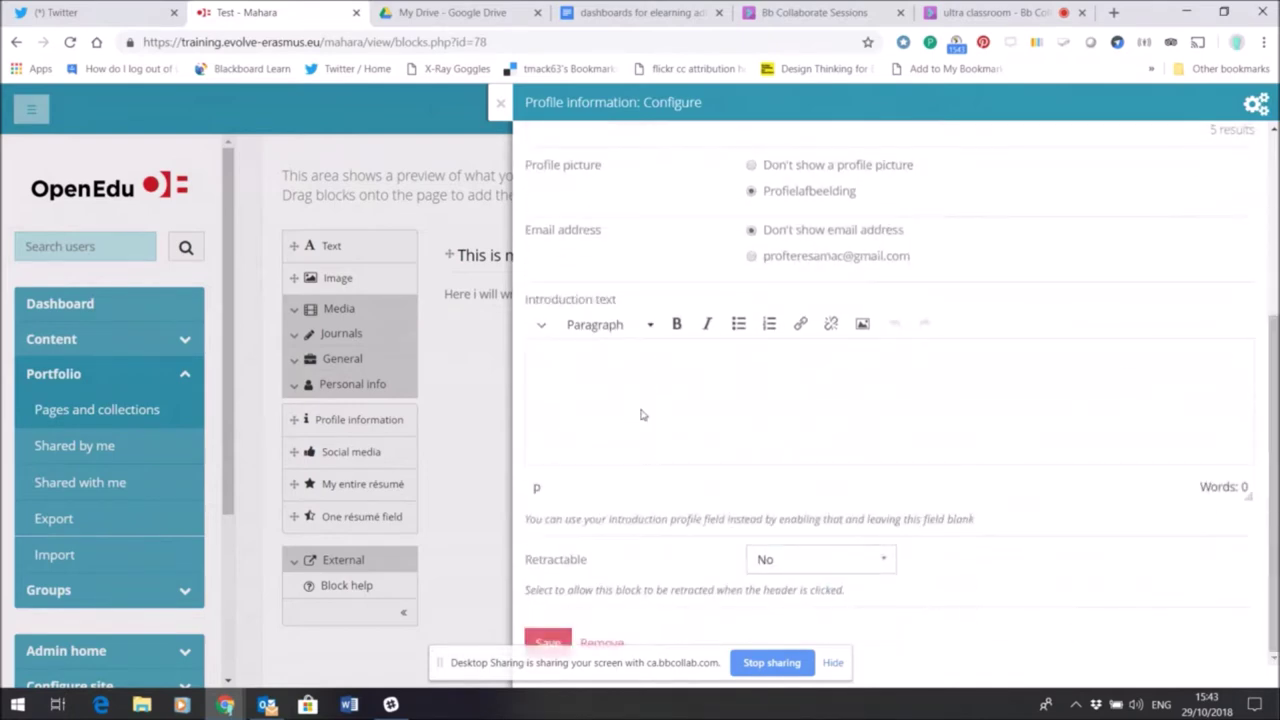
pyautogui.click(535, 642)
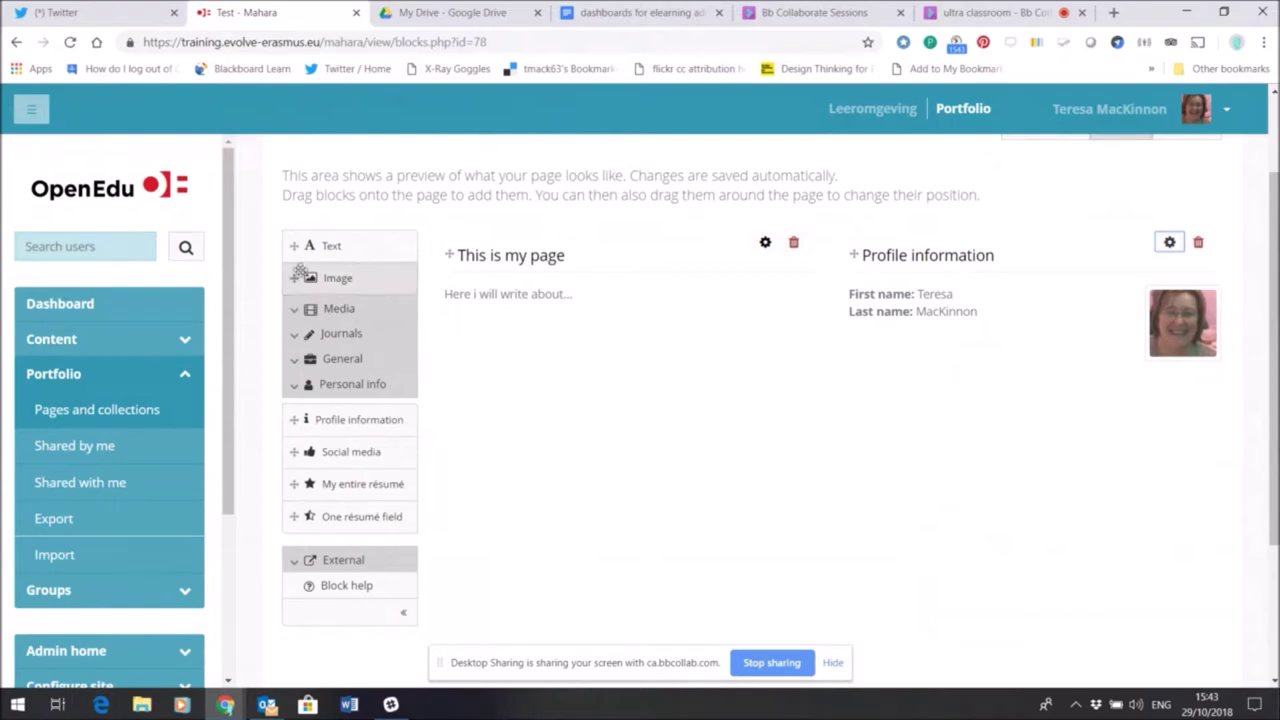
# Add an Open Badges block from the external content blocks onto the Test page.
pyautogui.click(292, 562)
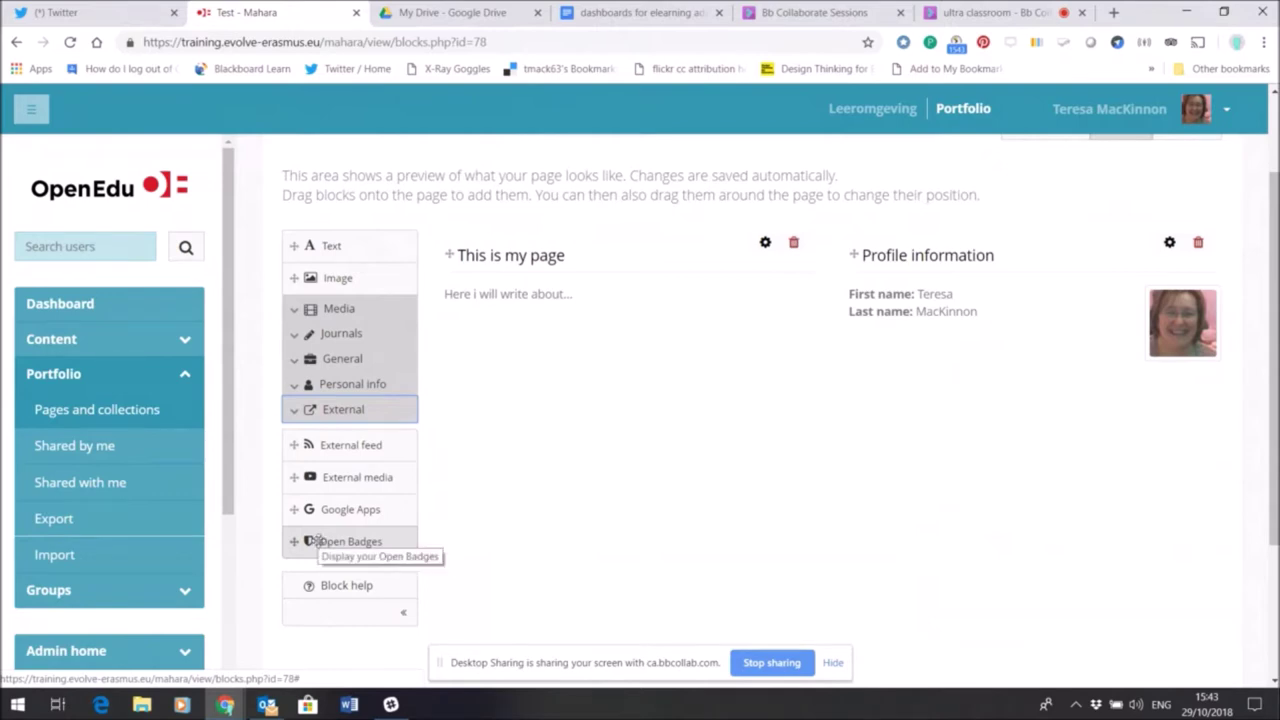
pyautogui.moveTo(322, 541)
pyautogui.mouseDown()
pyautogui.moveTo(577, 530)
pyautogui.moveTo(650, 441)
pyautogui.mouseUp()
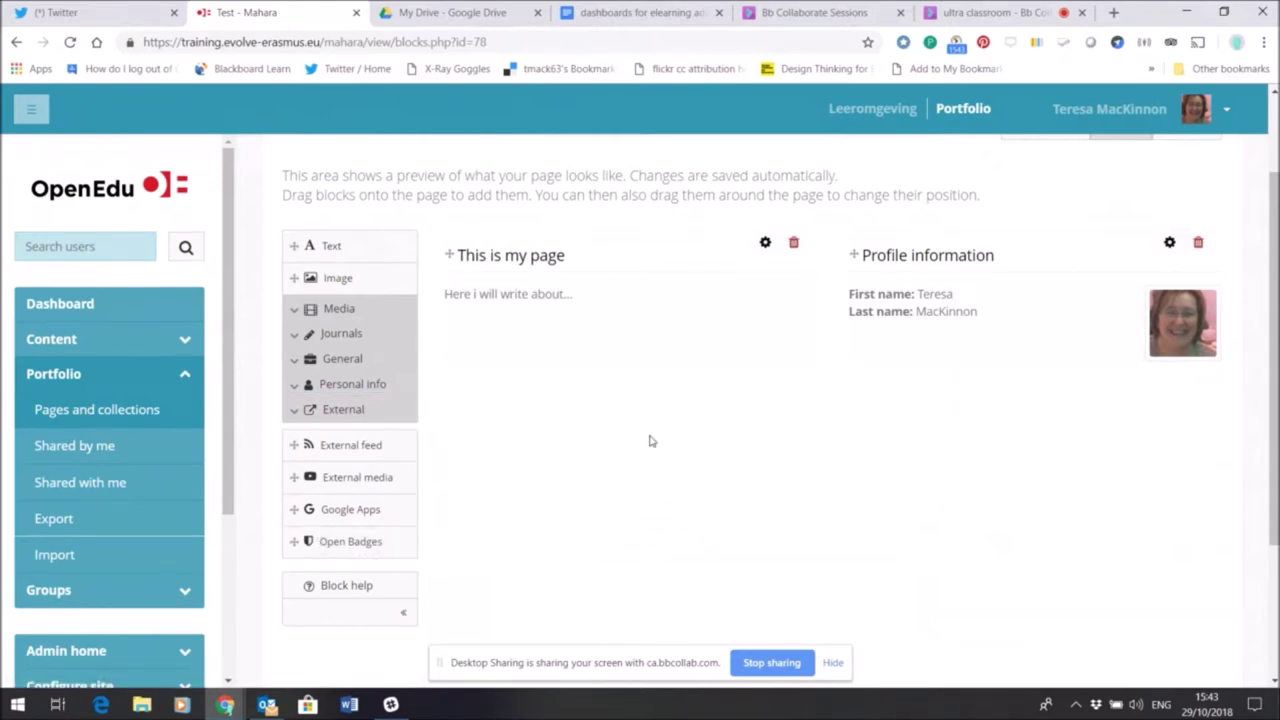
pyautogui.moveTo(335, 541); pyautogui.dragTo(749, 348)
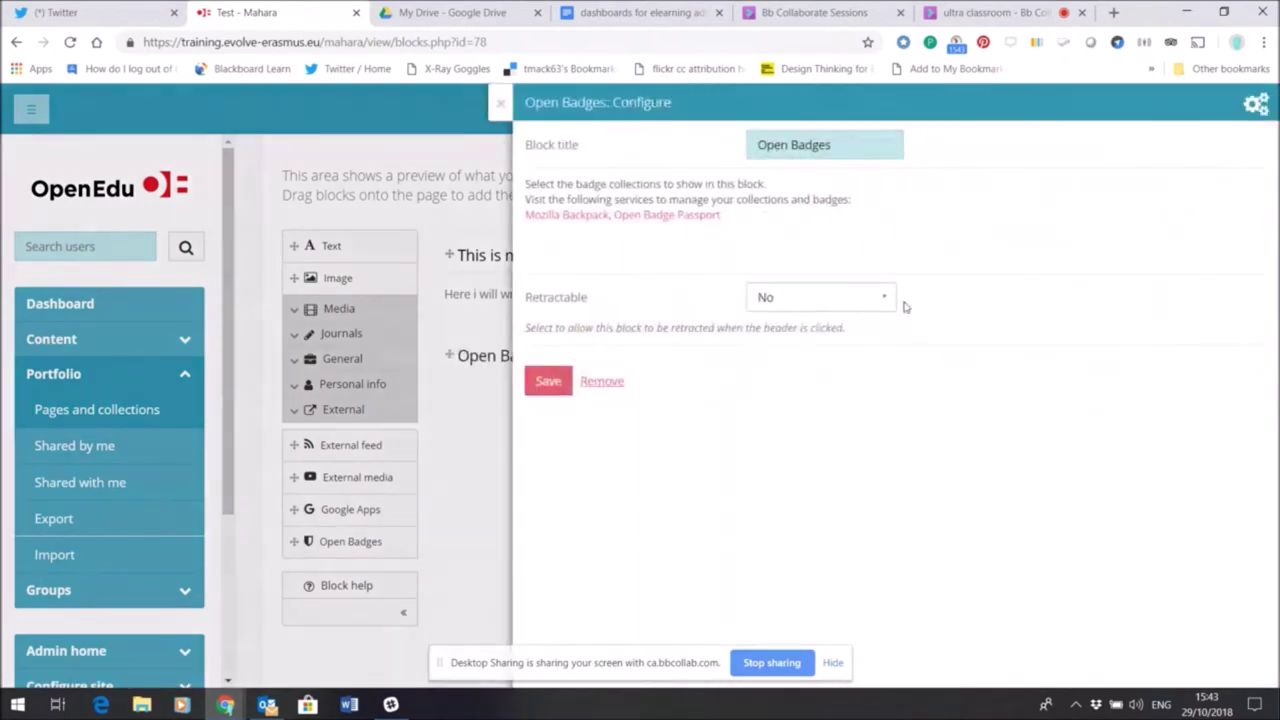
pyautogui.click(650, 216)
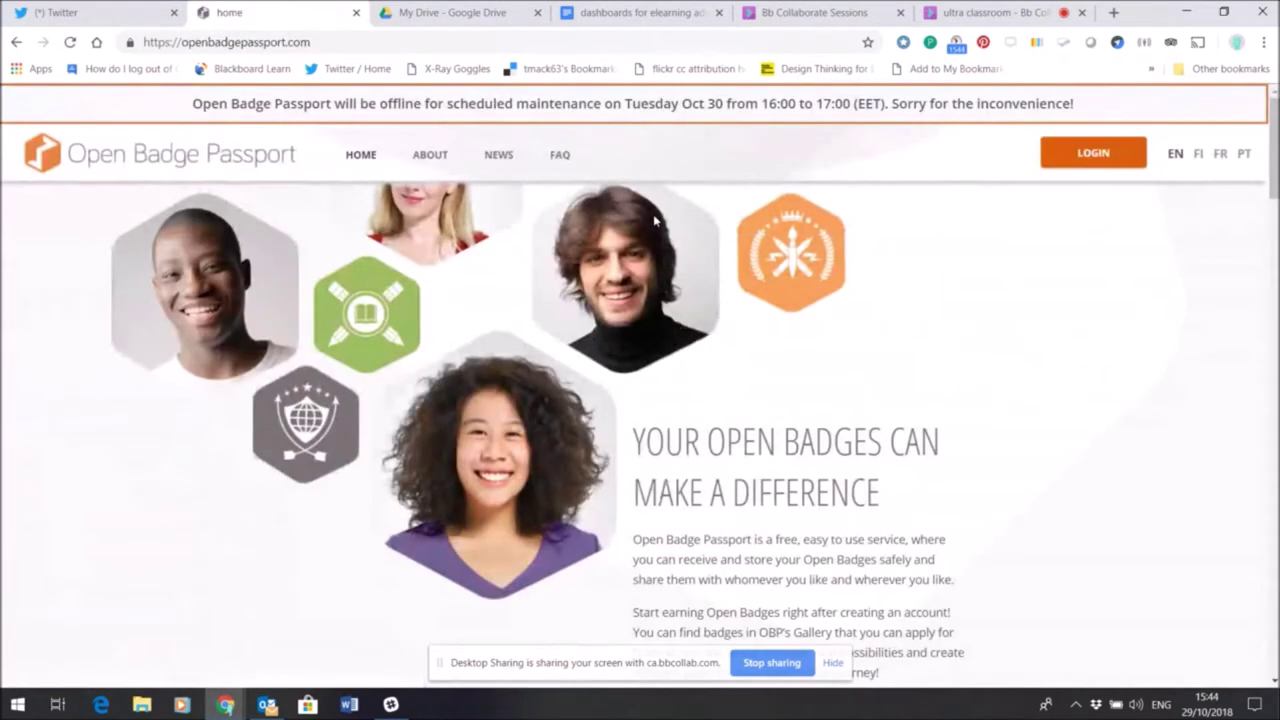
pyautogui.hotkey('alt', 'Left')
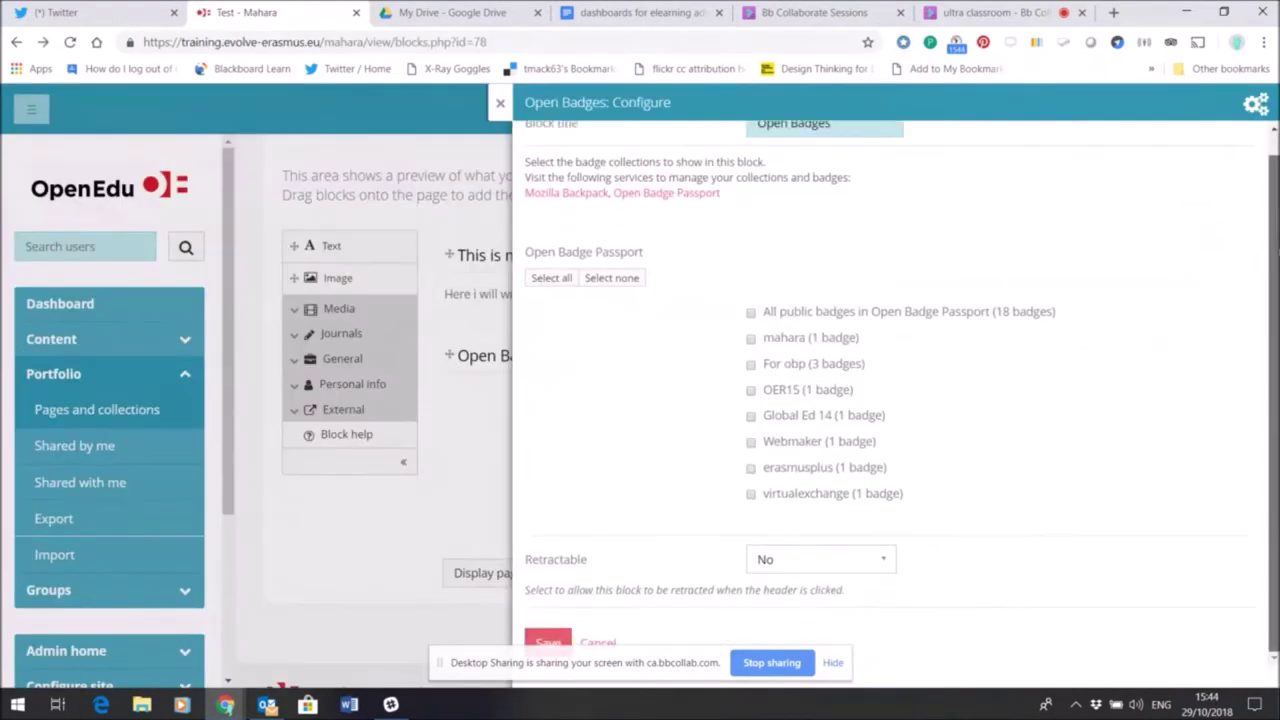
# Include the 'mahara' and 'virtualexchange' Open Badge Passport collections in the block and save.
pyautogui.scroll(-3, 890, 390)
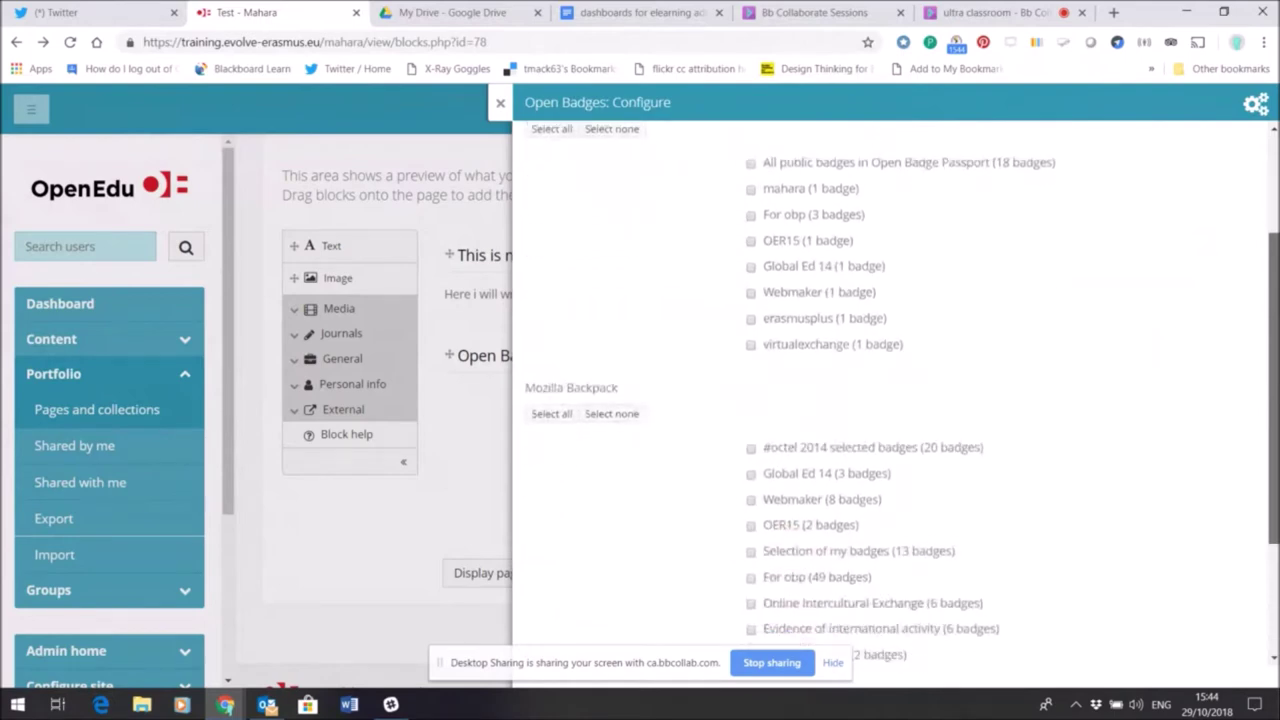
pyautogui.scroll(-2, 890, 390)
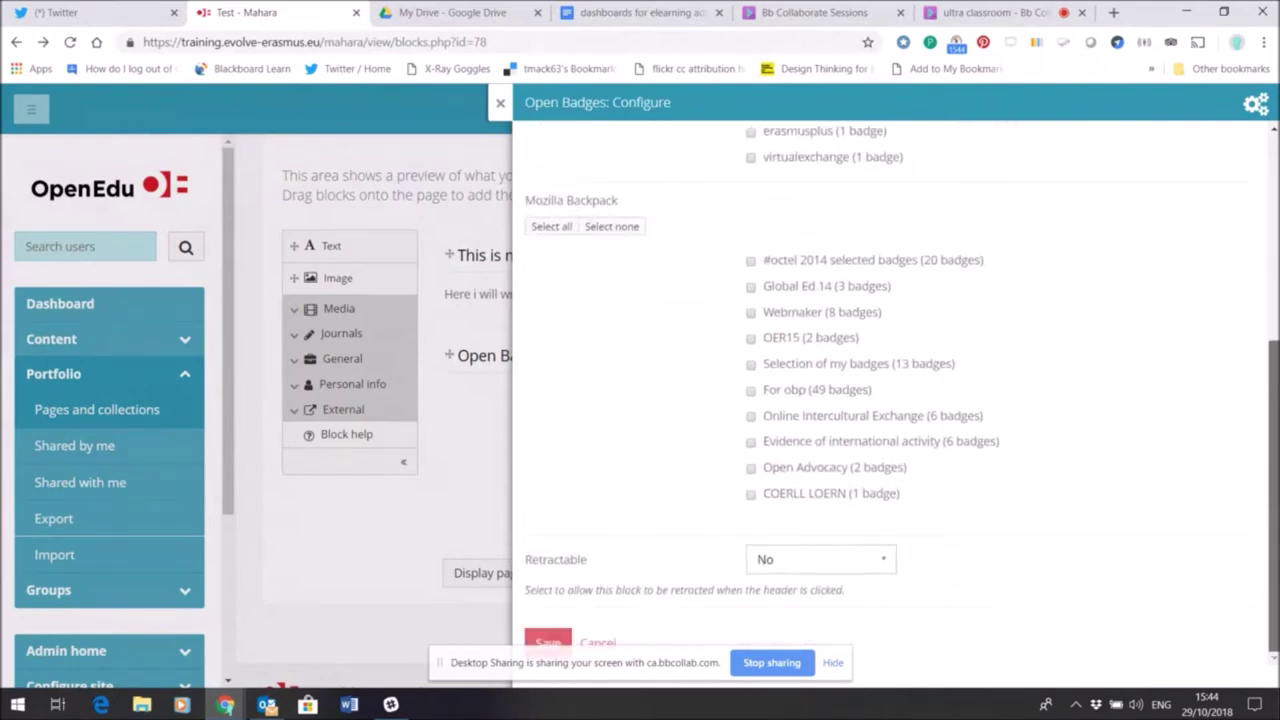
pyautogui.moveTo(1276, 450); pyautogui.dragTo(1276, 390)
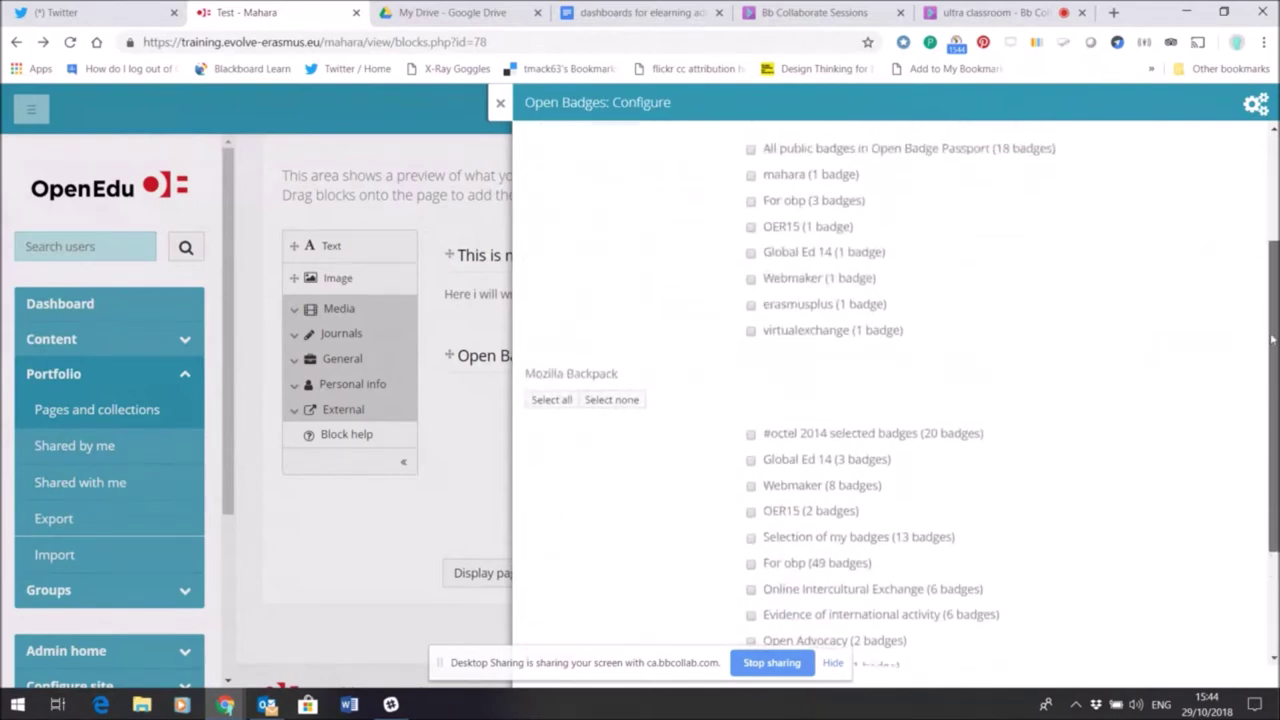
pyautogui.scroll(1, 1272, 340)
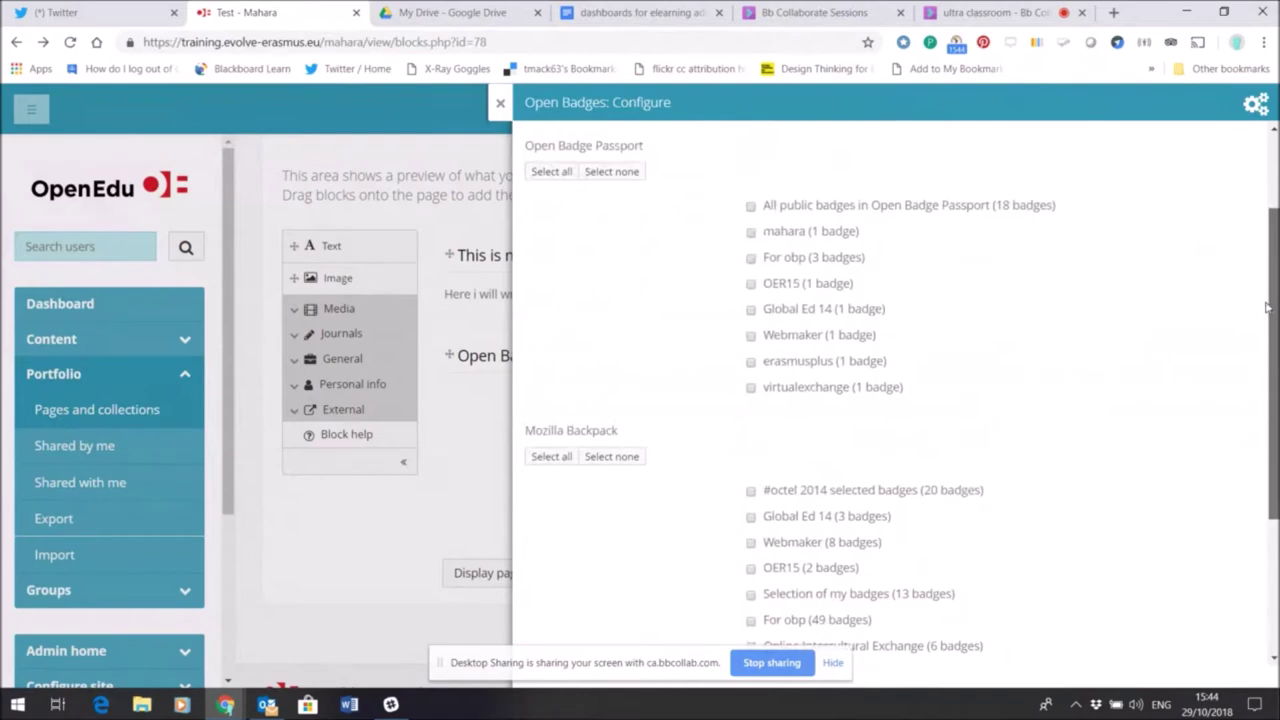
pyautogui.click(751, 232)
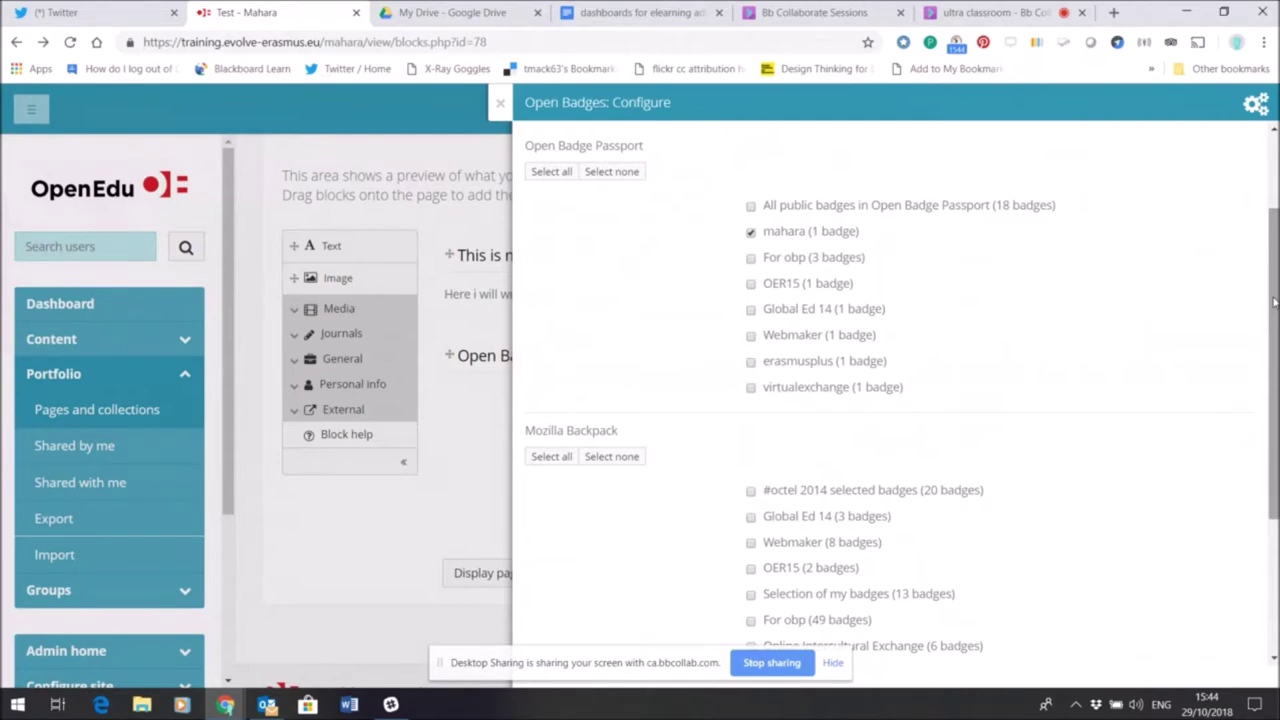
pyautogui.click(751, 388)
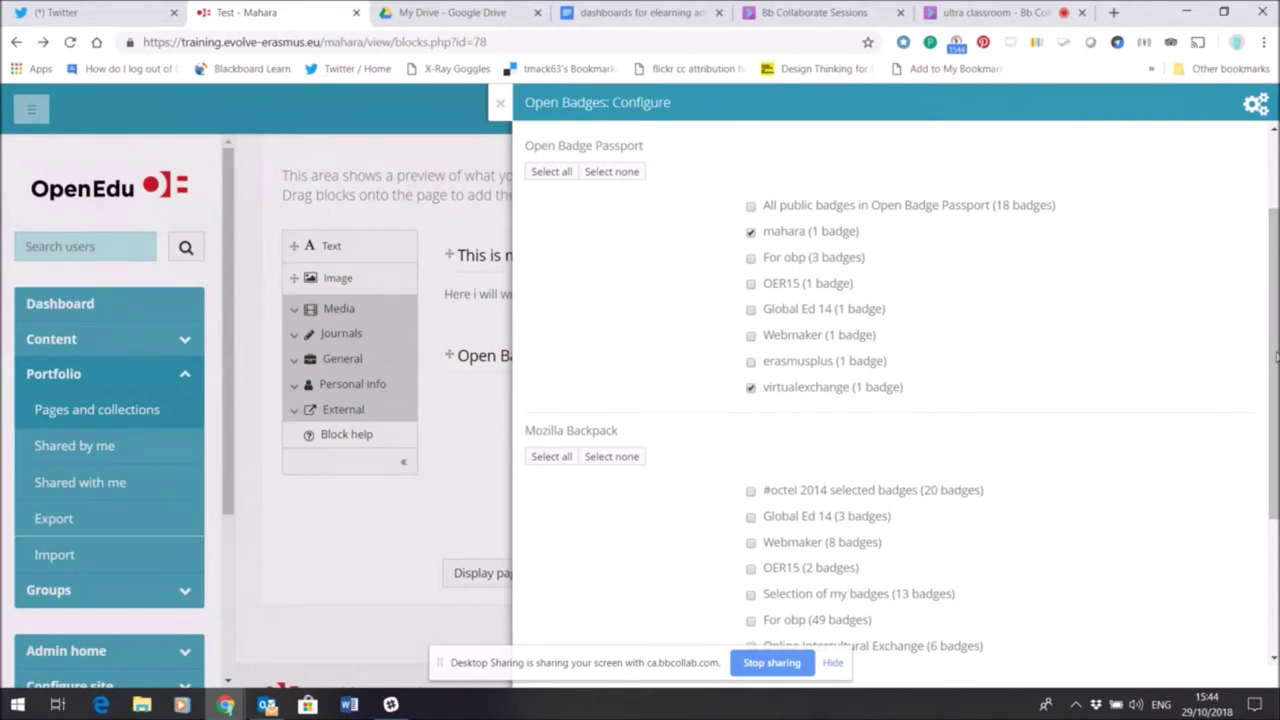
pyautogui.moveTo(1274, 356); pyautogui.dragTo(1274, 488)
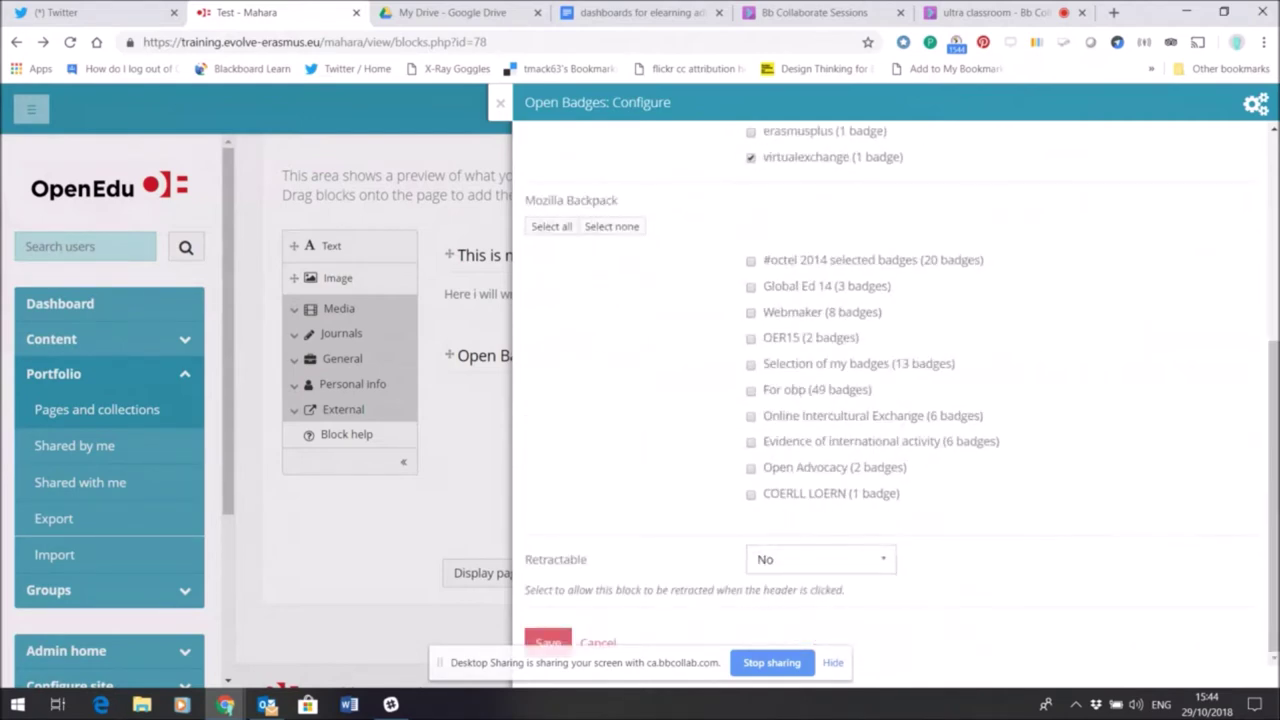
pyautogui.click(546, 641)
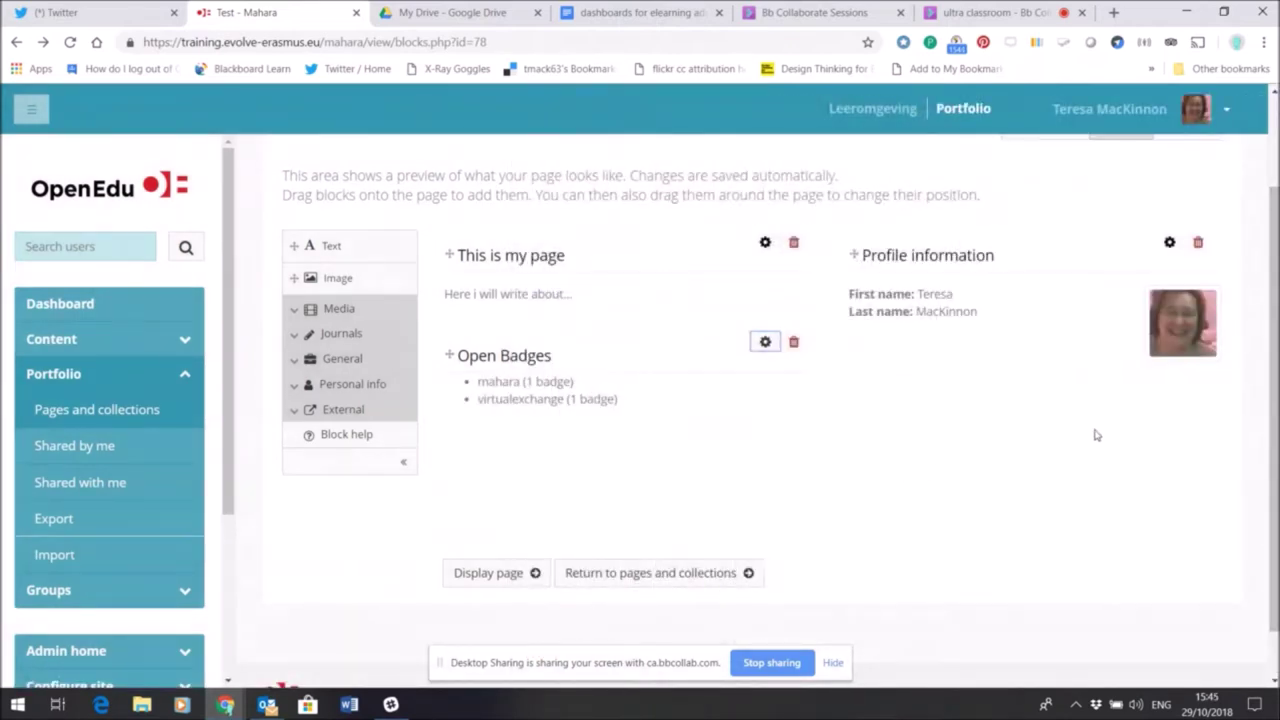
# Switch from the page editor to the Test page's display view.
pyautogui.scroll(-1, 1094, 434)
pyautogui.scroll(3, 1046, 258)
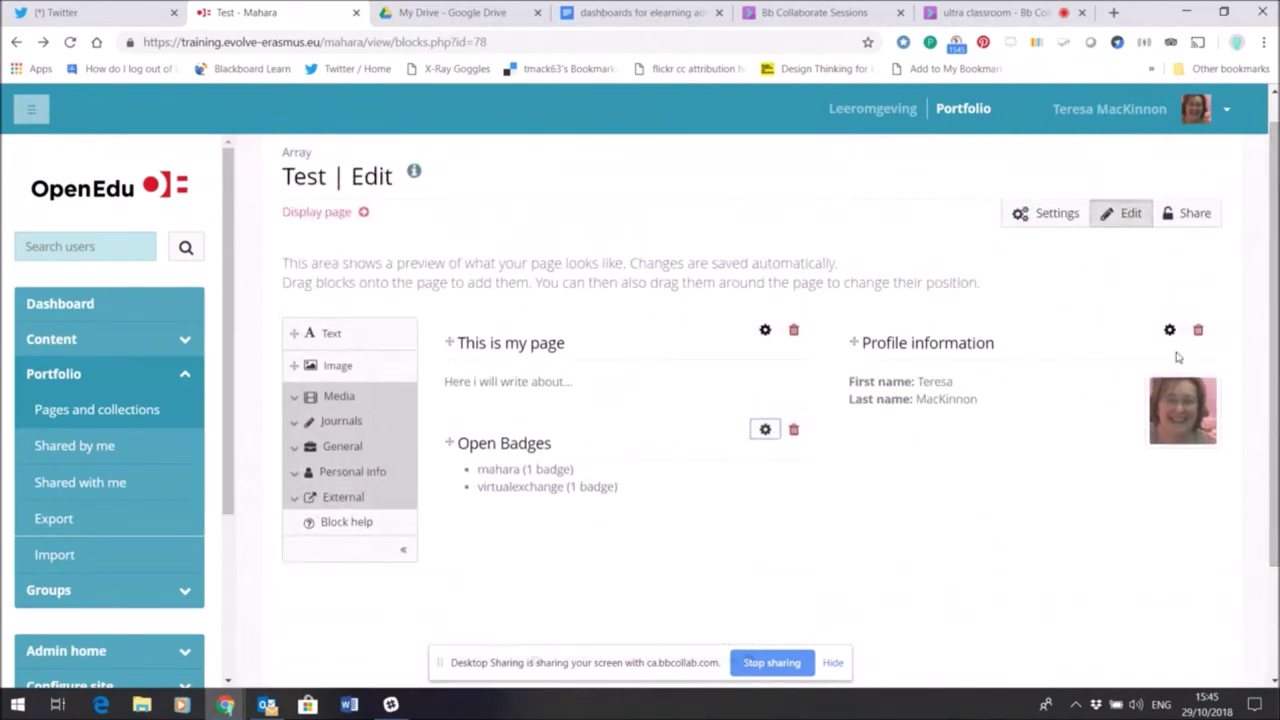
pyautogui.scroll(-3, 1177, 357)
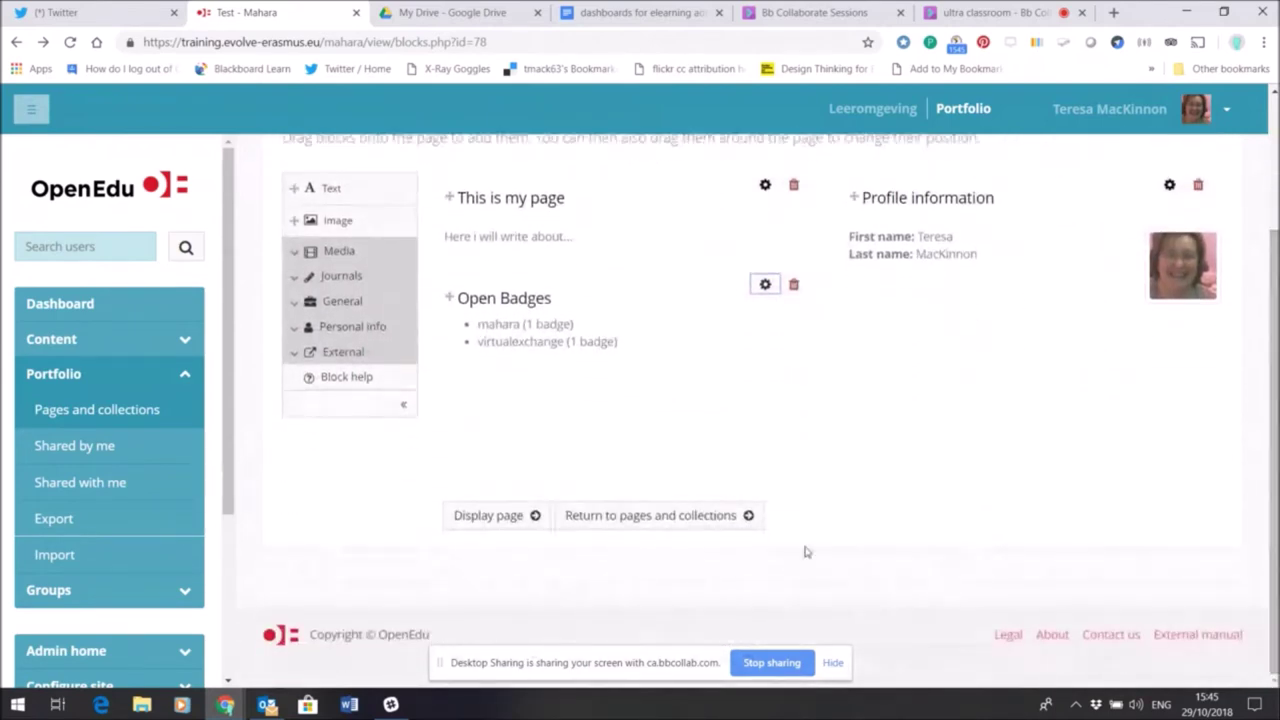
pyautogui.click(490, 516)
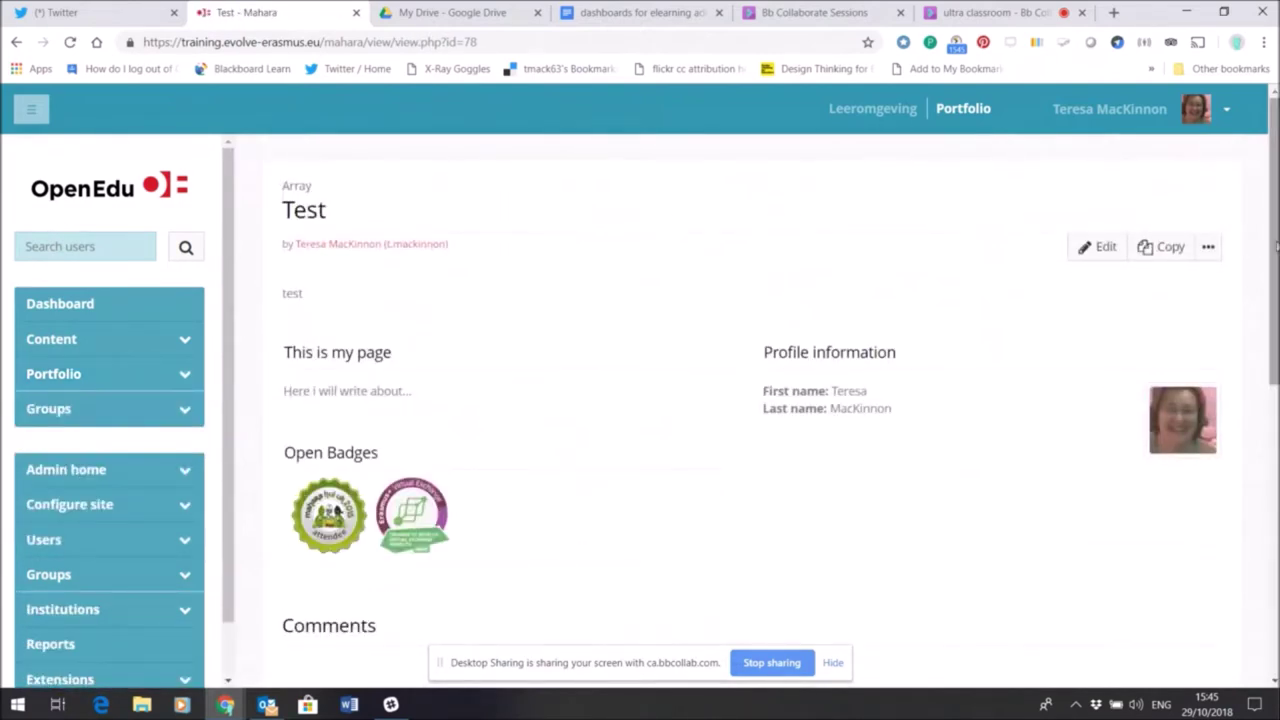
# Scroll through the finished page down to Comments, then bring up its '...' actions menu.
pyautogui.moveTo(1275, 246); pyautogui.dragTo(1277, 226)
pyautogui.moveTo(1275, 224); pyautogui.dragTo(1275, 375)
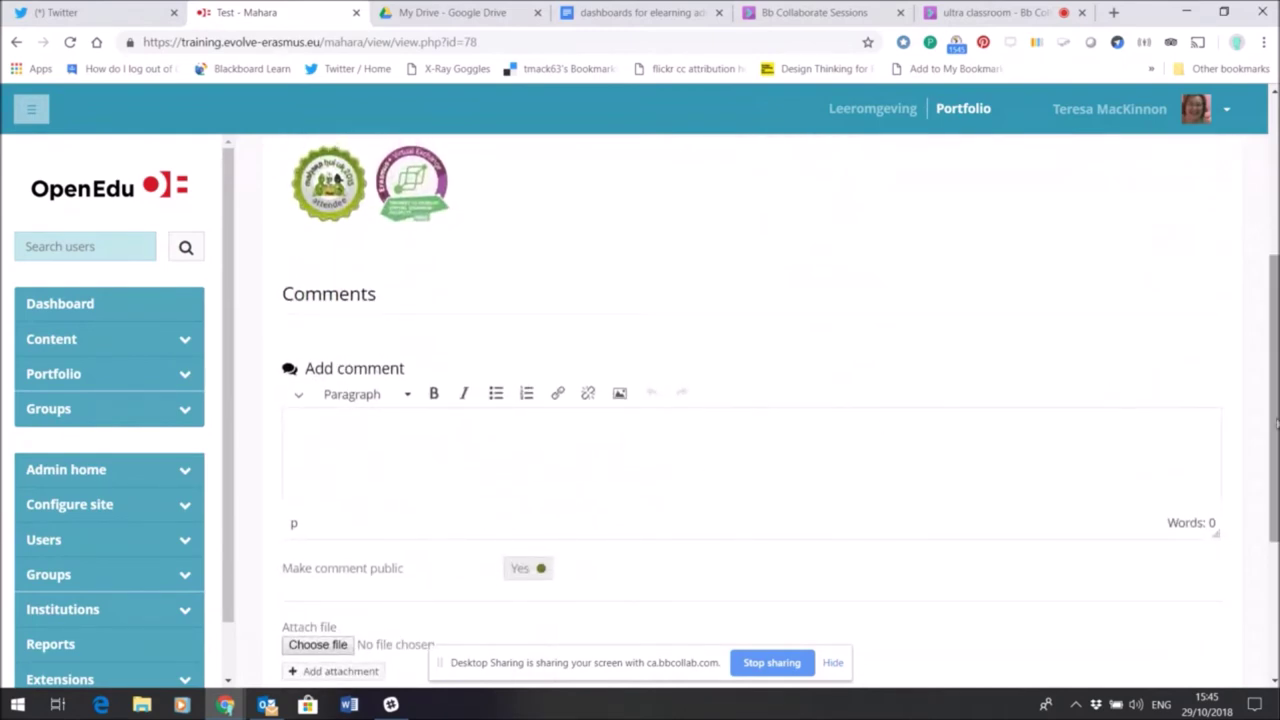
pyautogui.scroll(3, 750, 400)
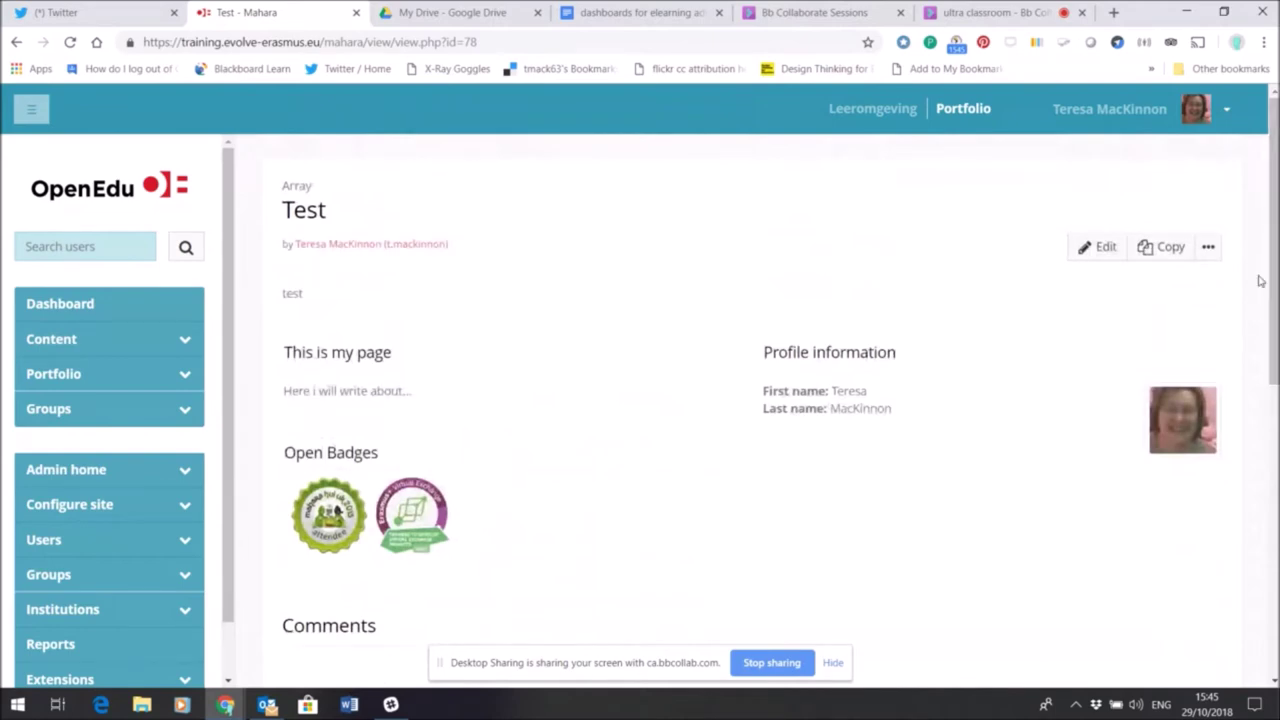
pyautogui.click(1207, 248)
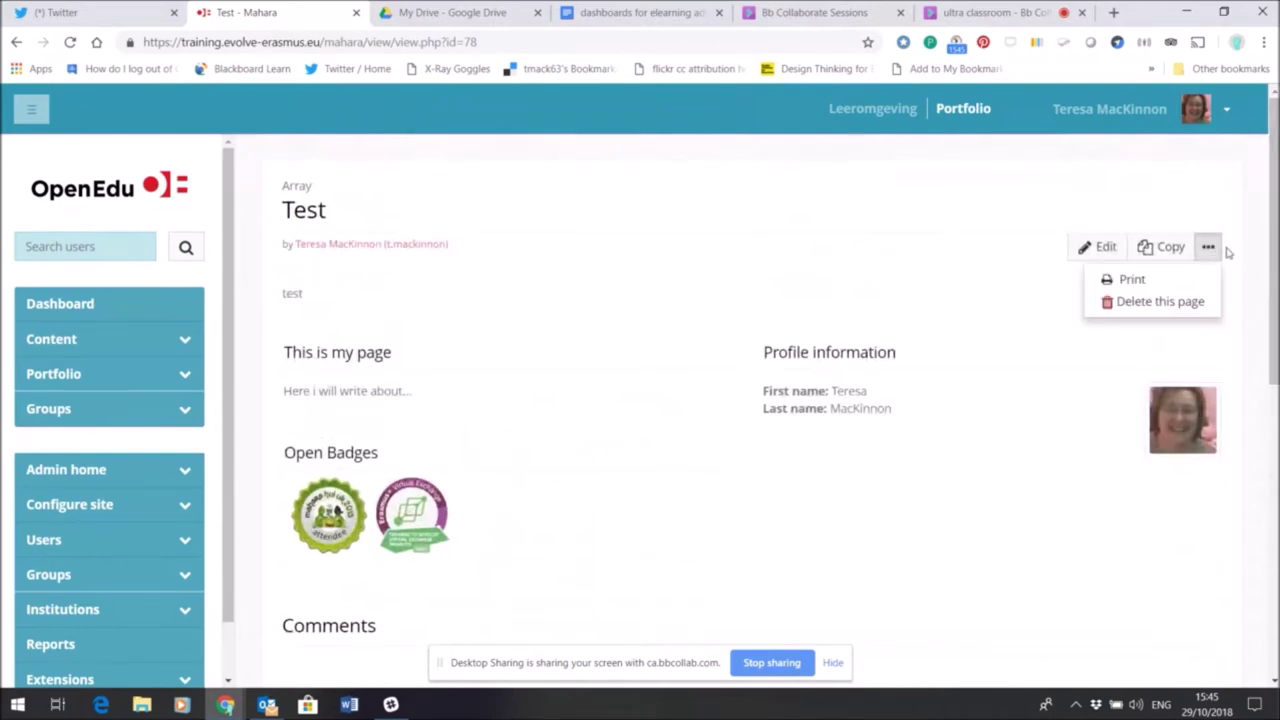
# Go to Portfolio > Shared by me and edit the Test page's access.
pyautogui.click(1234, 181)
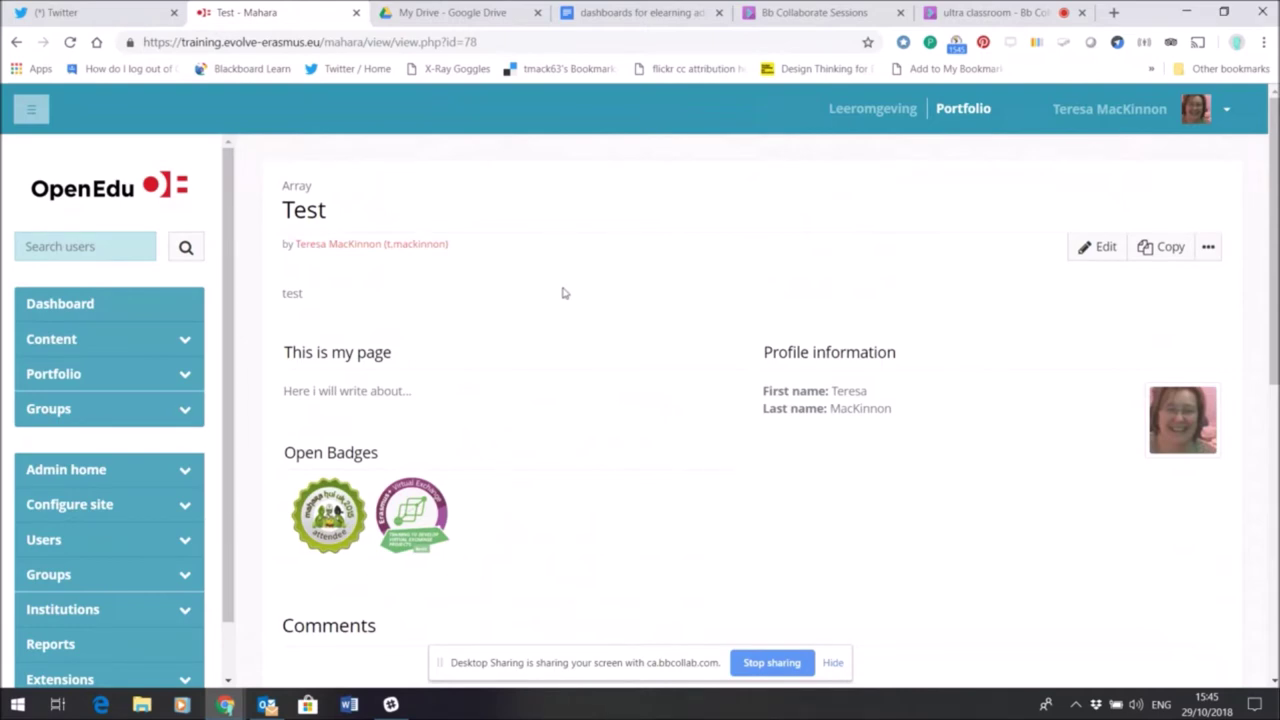
pyautogui.click(186, 376)
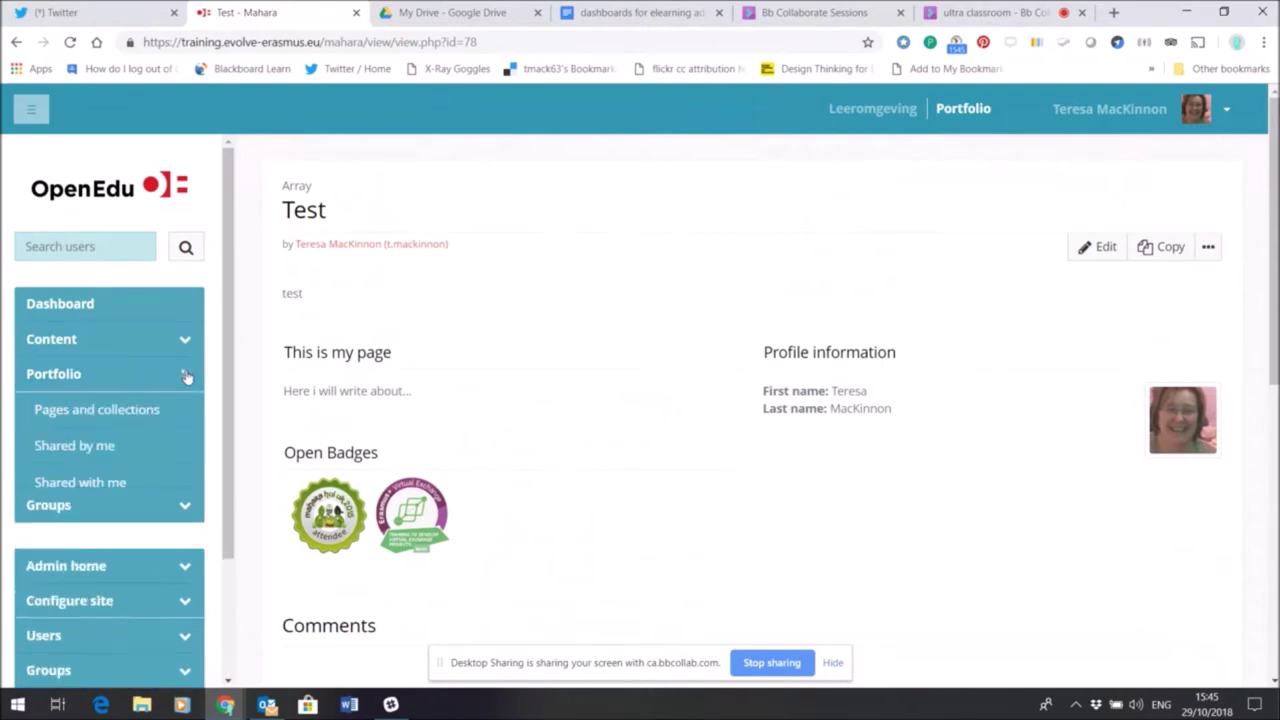
pyautogui.click(111, 455)
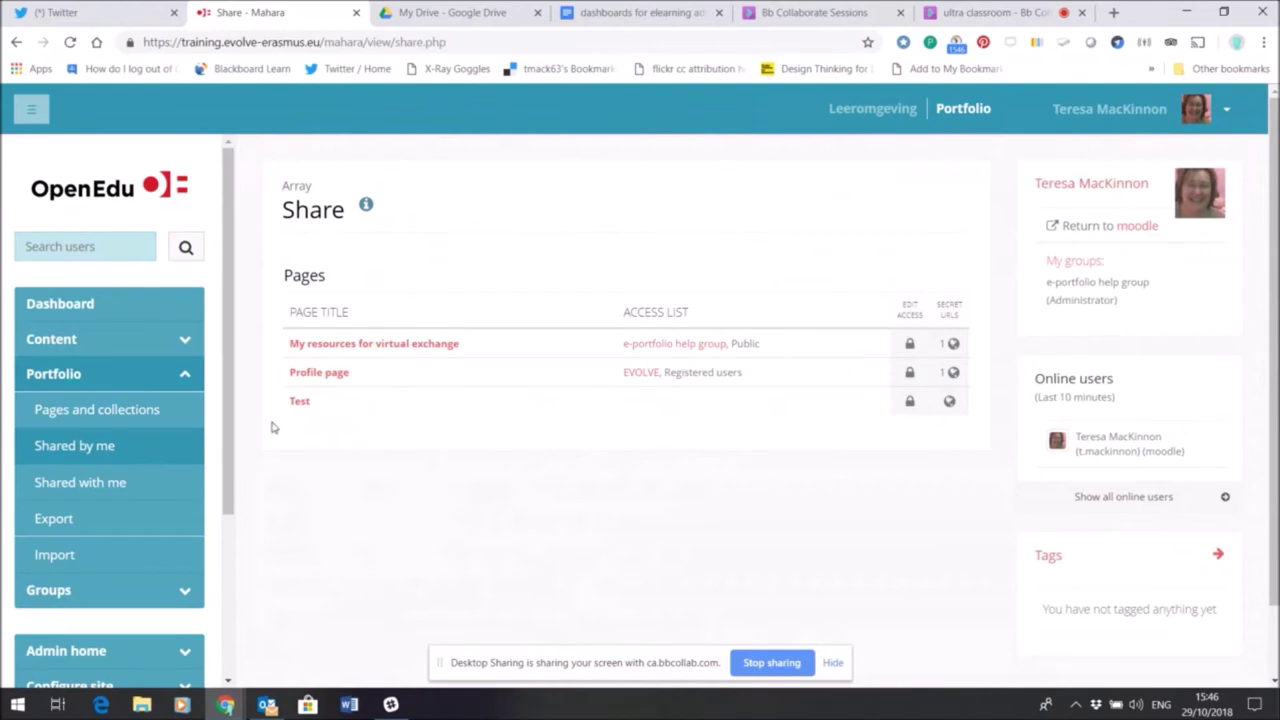
pyautogui.click(910, 404)
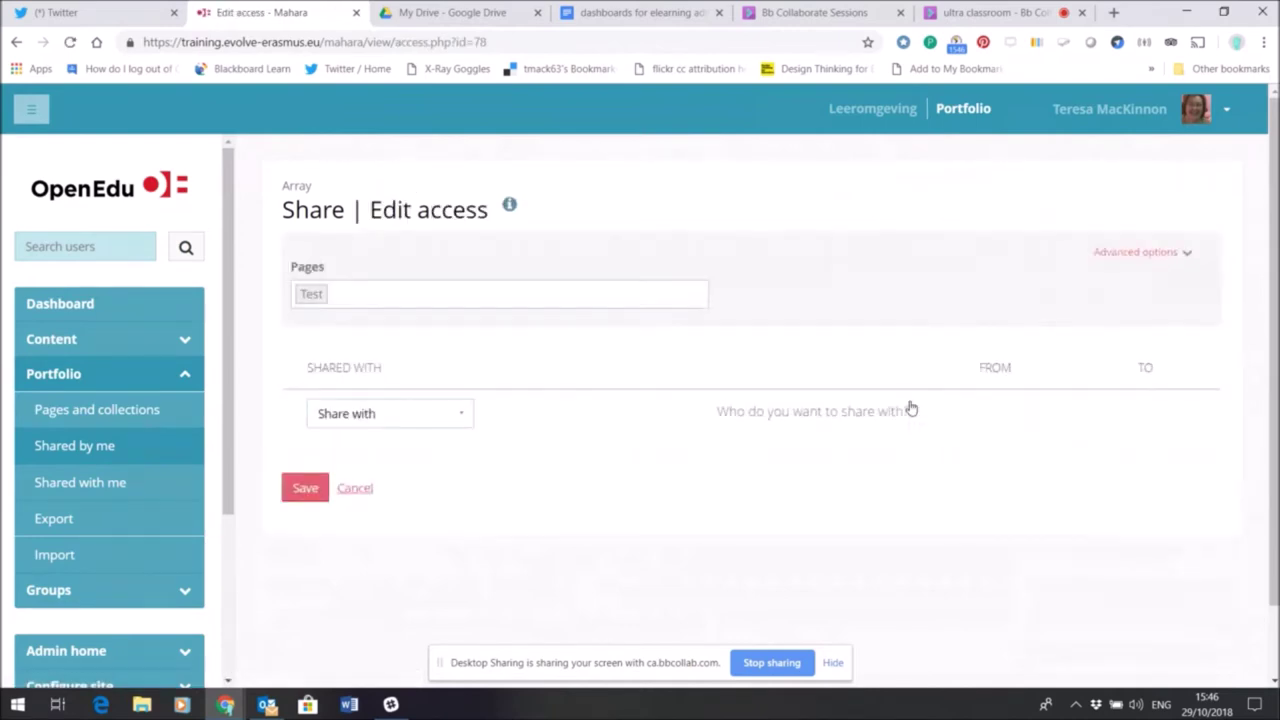
pyautogui.click(460, 418)
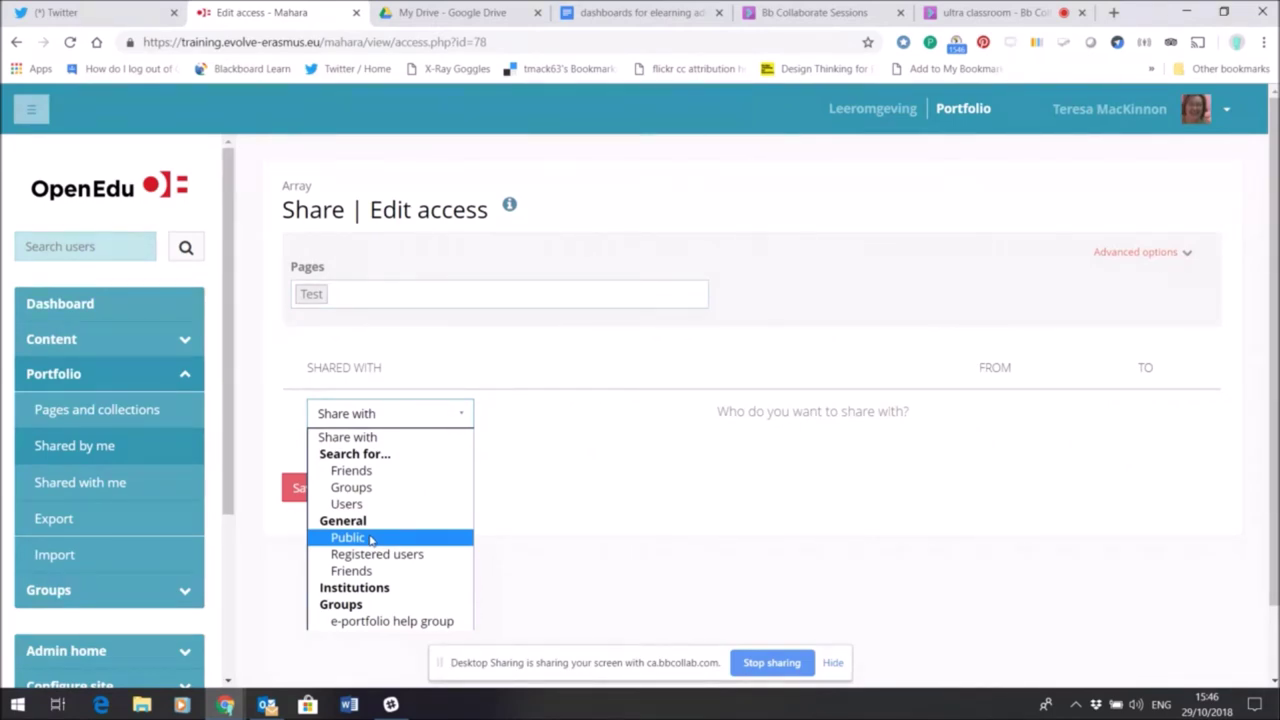
pyautogui.click(676, 477)
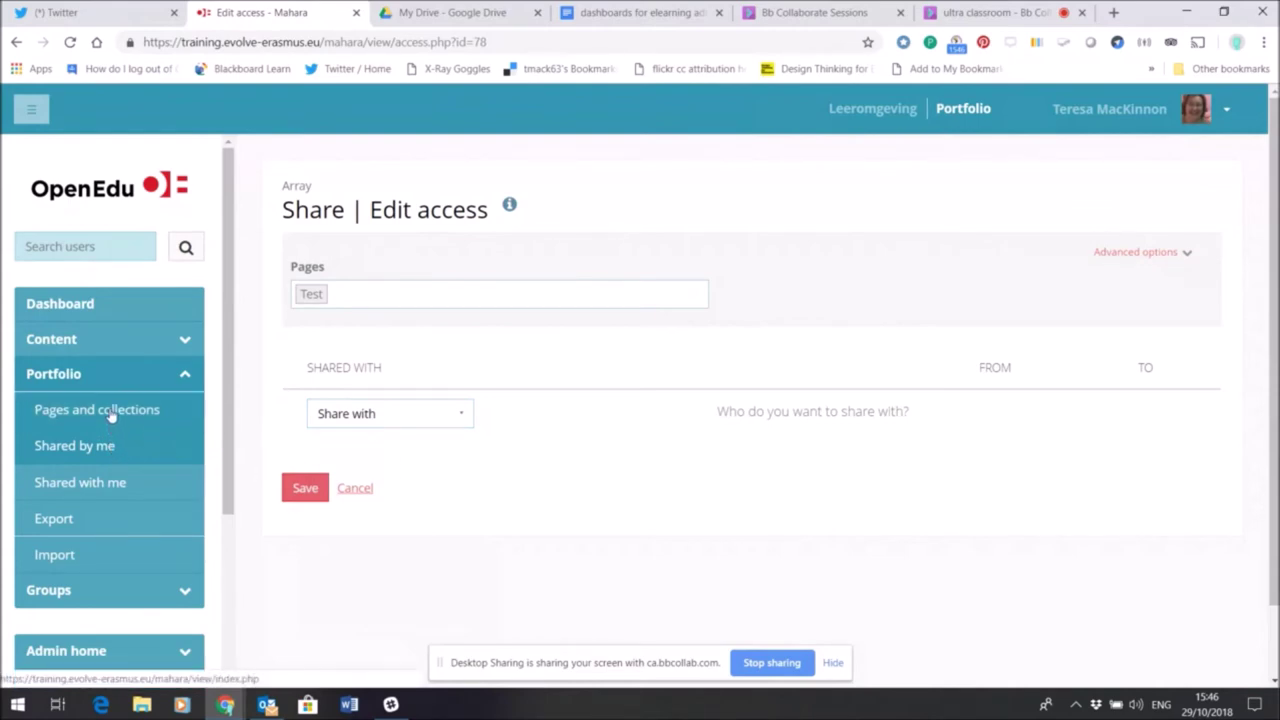
pyautogui.click(15, 42)
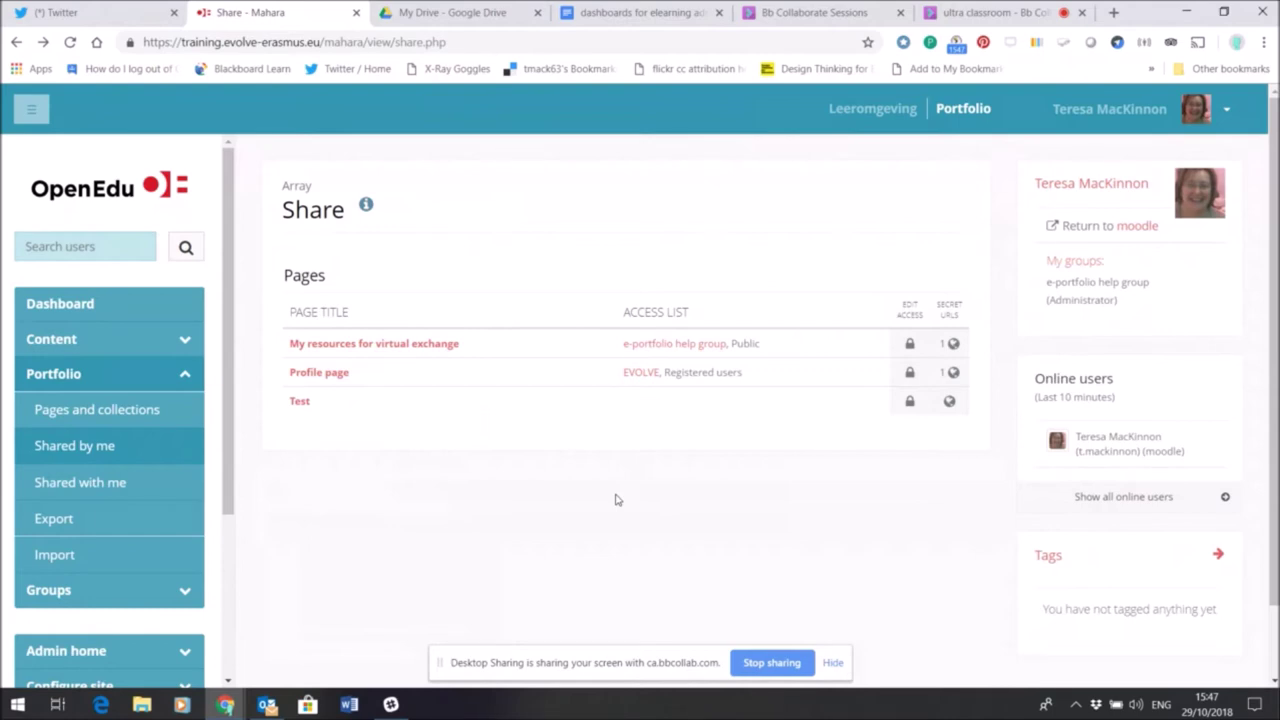
pyautogui.click(195, 376)
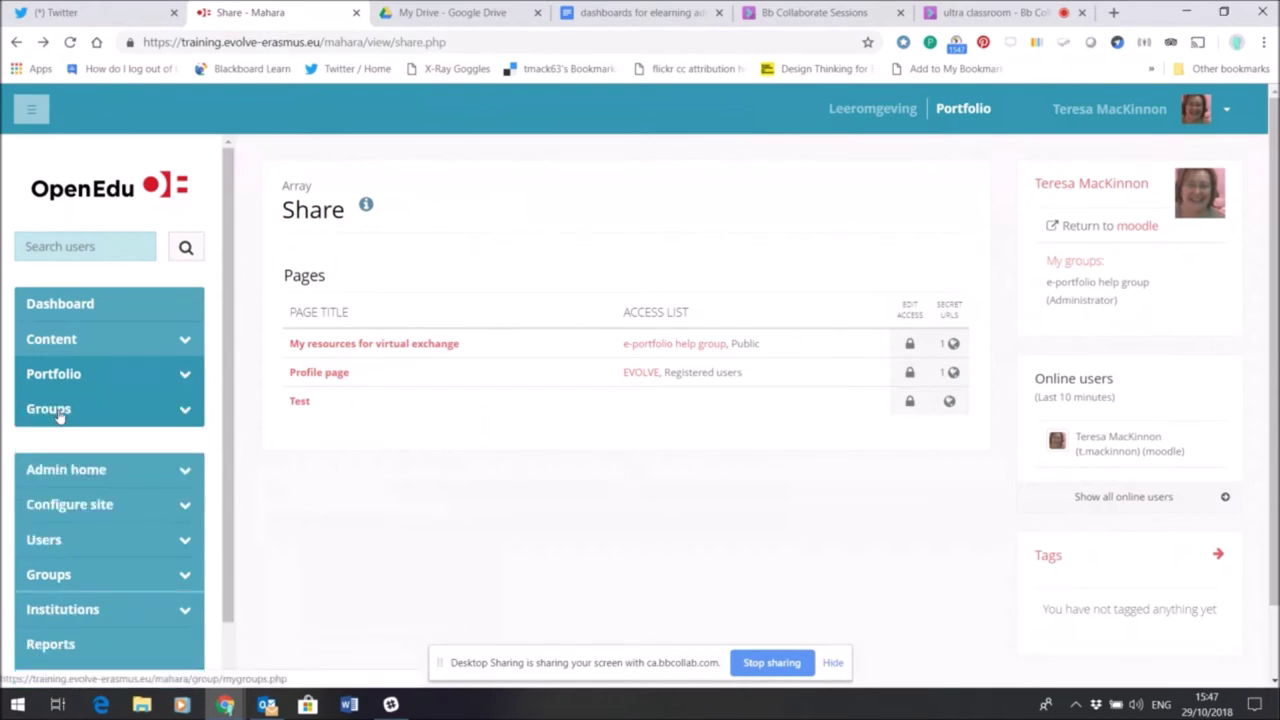
# Look over My groups and its filter options, then go to the My friends list.
pyautogui.click(58, 411)
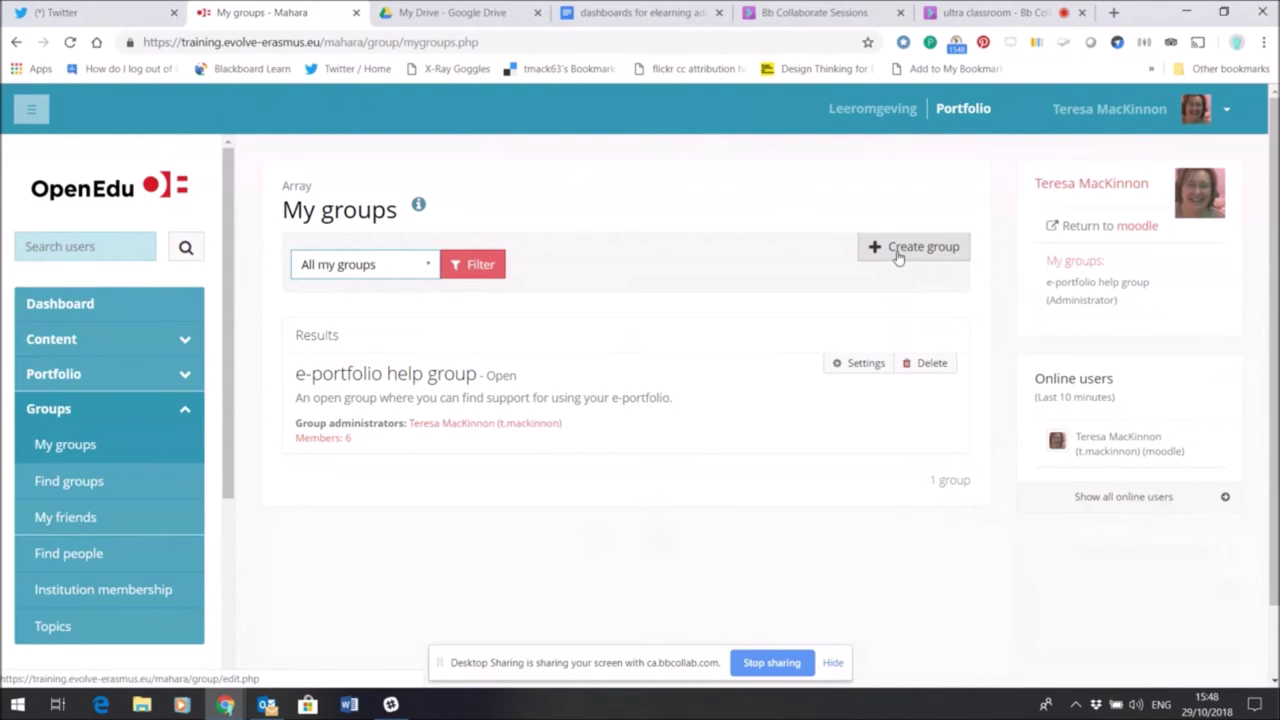
pyautogui.click(428, 268)
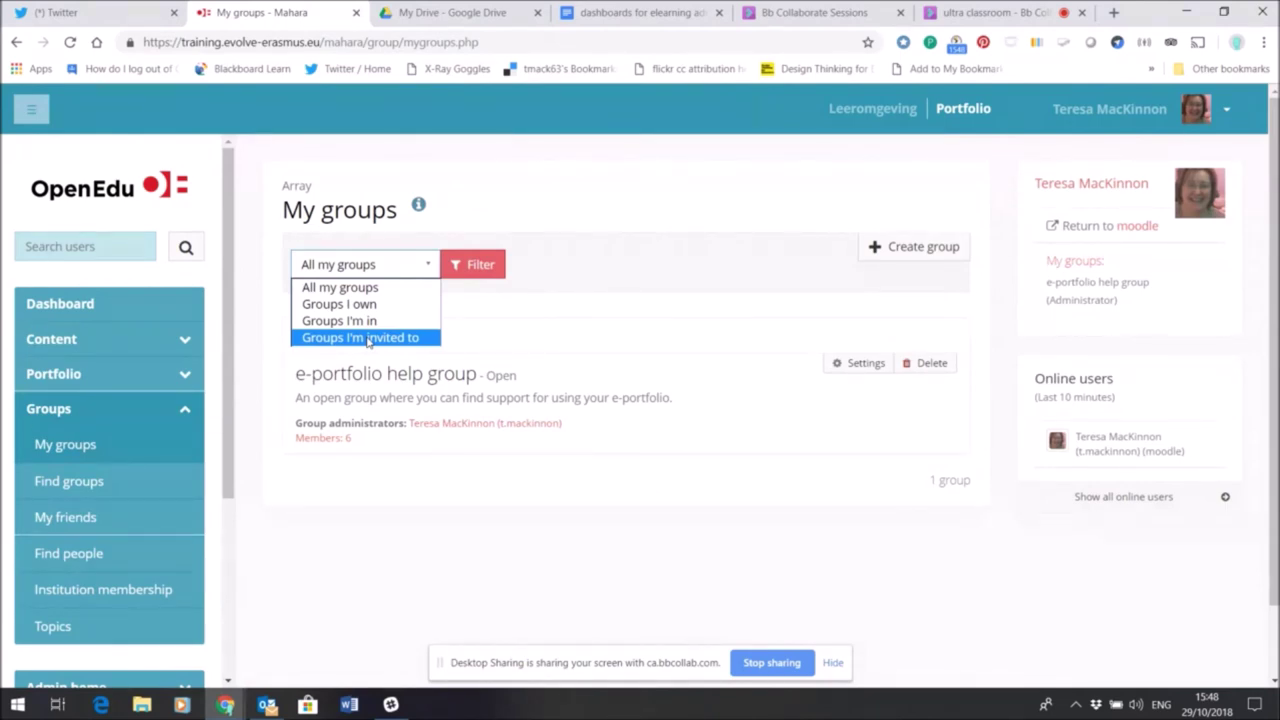
pyautogui.click(345, 566)
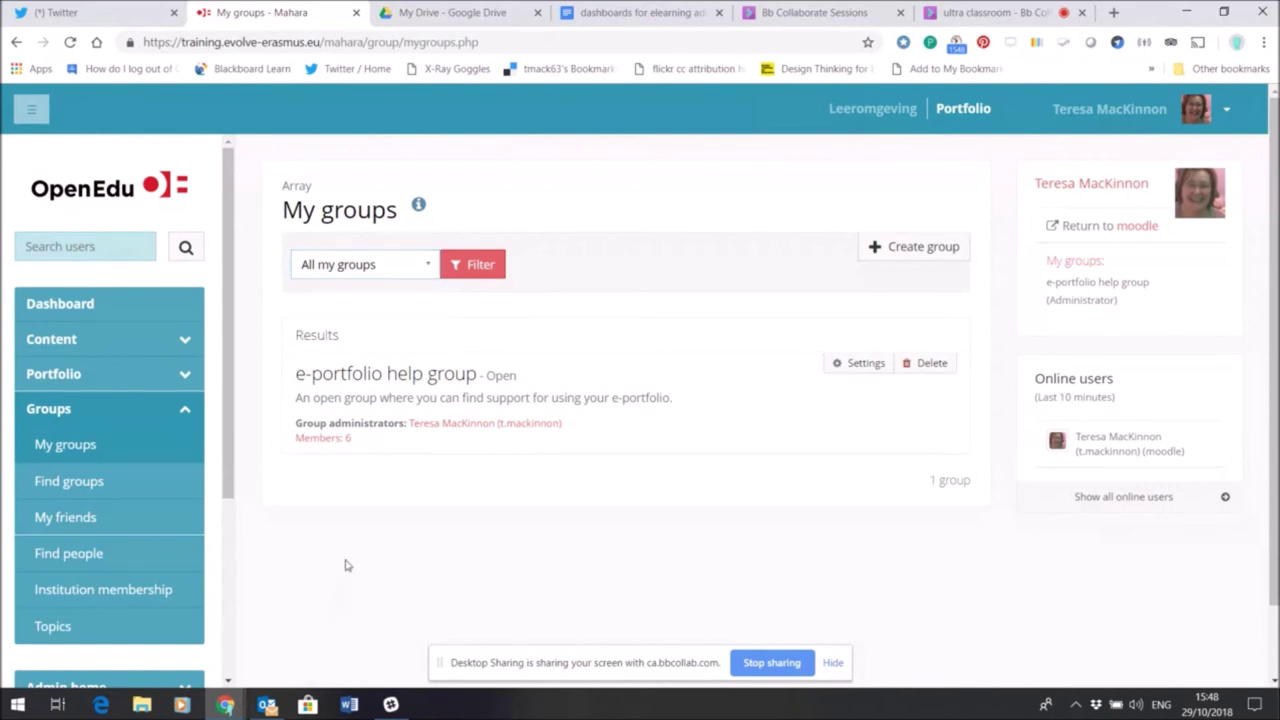
pyautogui.click(98, 517)
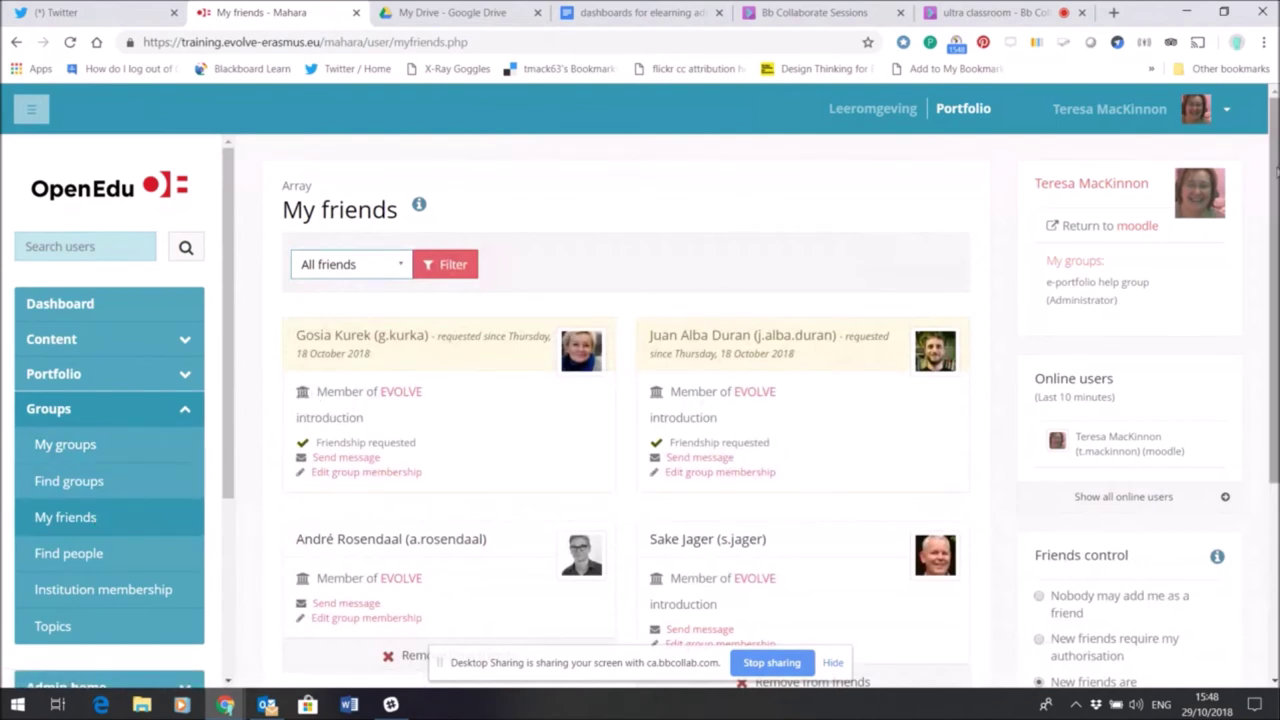
pyautogui.scroll(-1, 1275, 172)
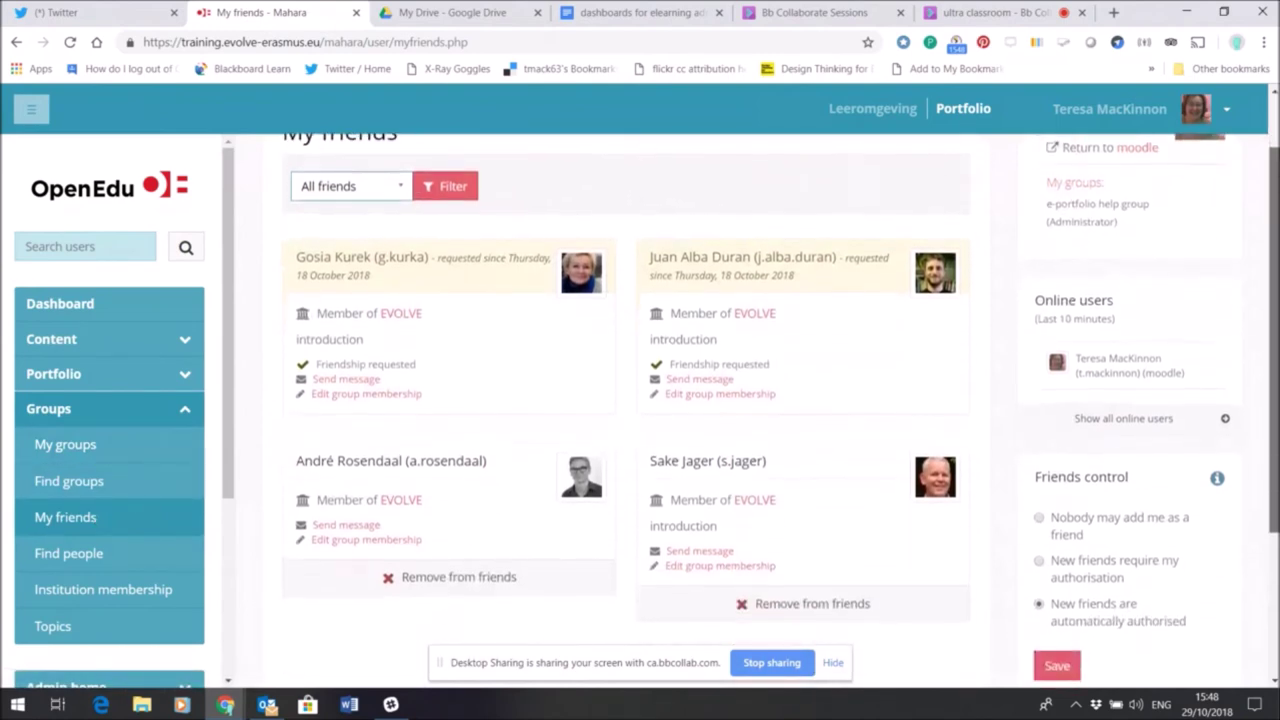
pyautogui.scroll(1, 1275, 172)
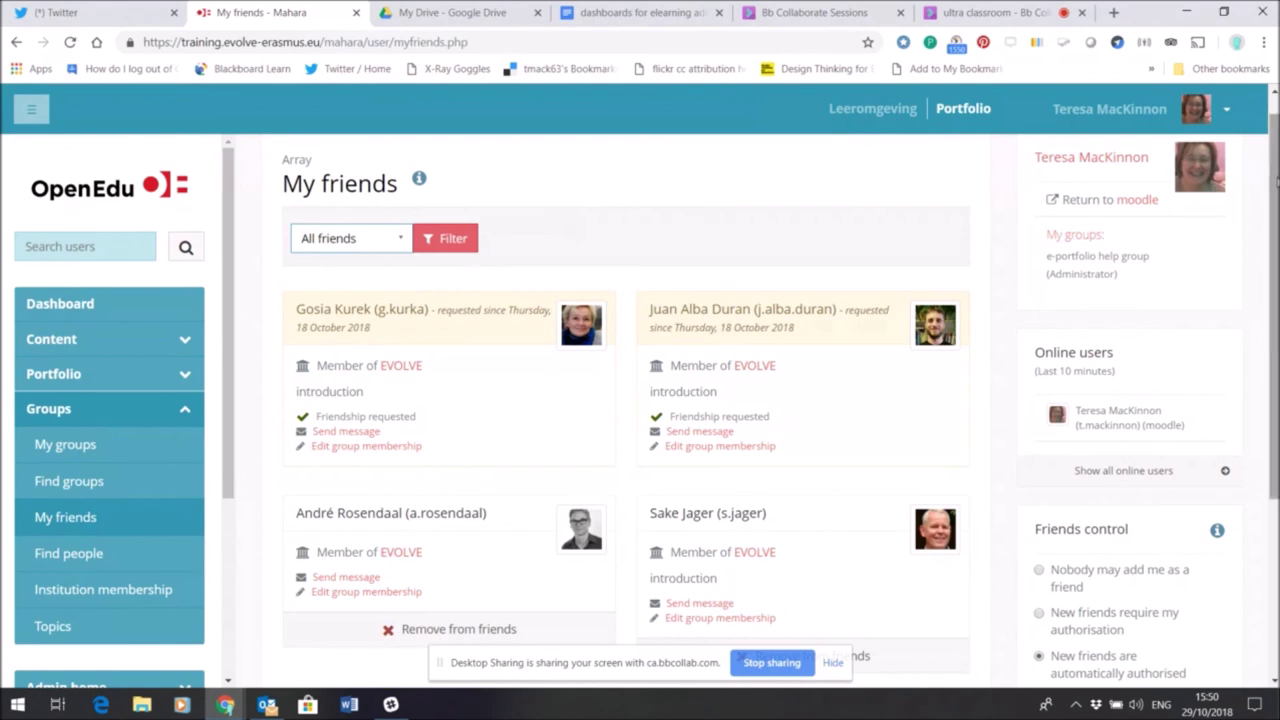
pyautogui.moveTo(1276, 178); pyautogui.dragTo(1276, 145)
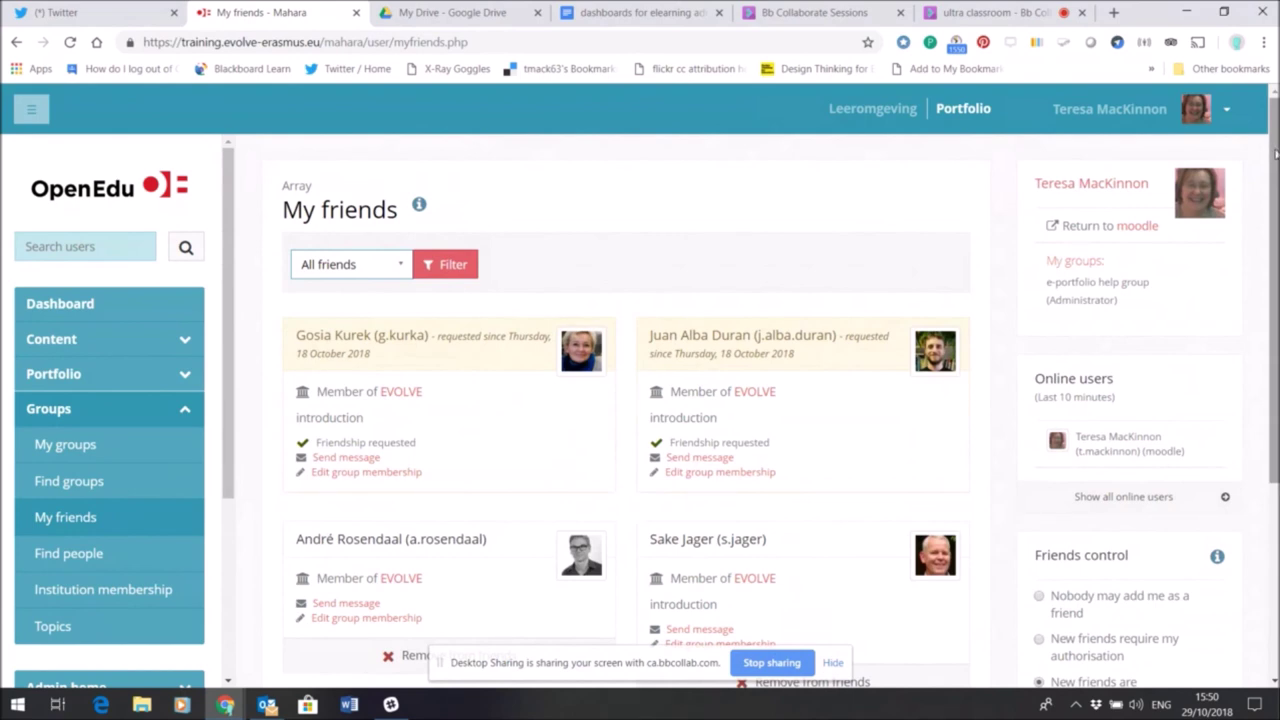
pyautogui.moveTo(1276, 150); pyautogui.dragTo(1276, 228)
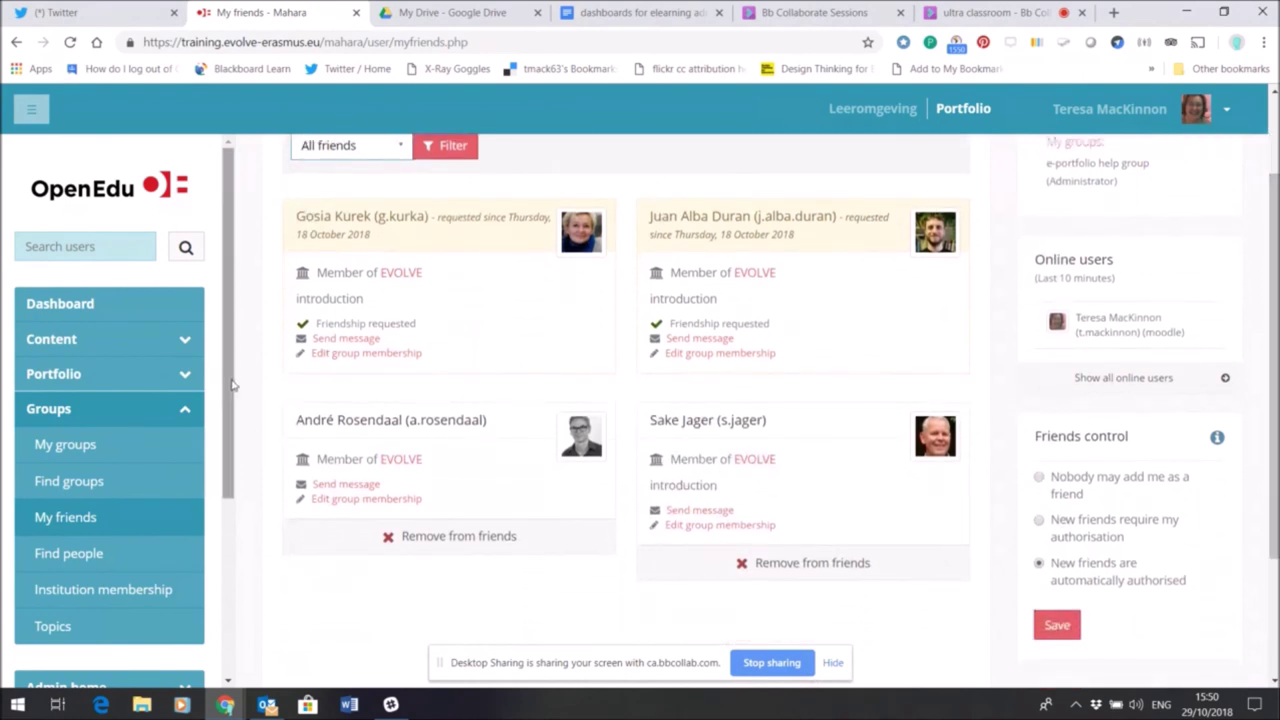
pyautogui.moveTo(231, 385)
pyautogui.mouseDown()
pyautogui.moveTo(227, 455)
pyautogui.moveTo(226, 384)
pyautogui.mouseUp()
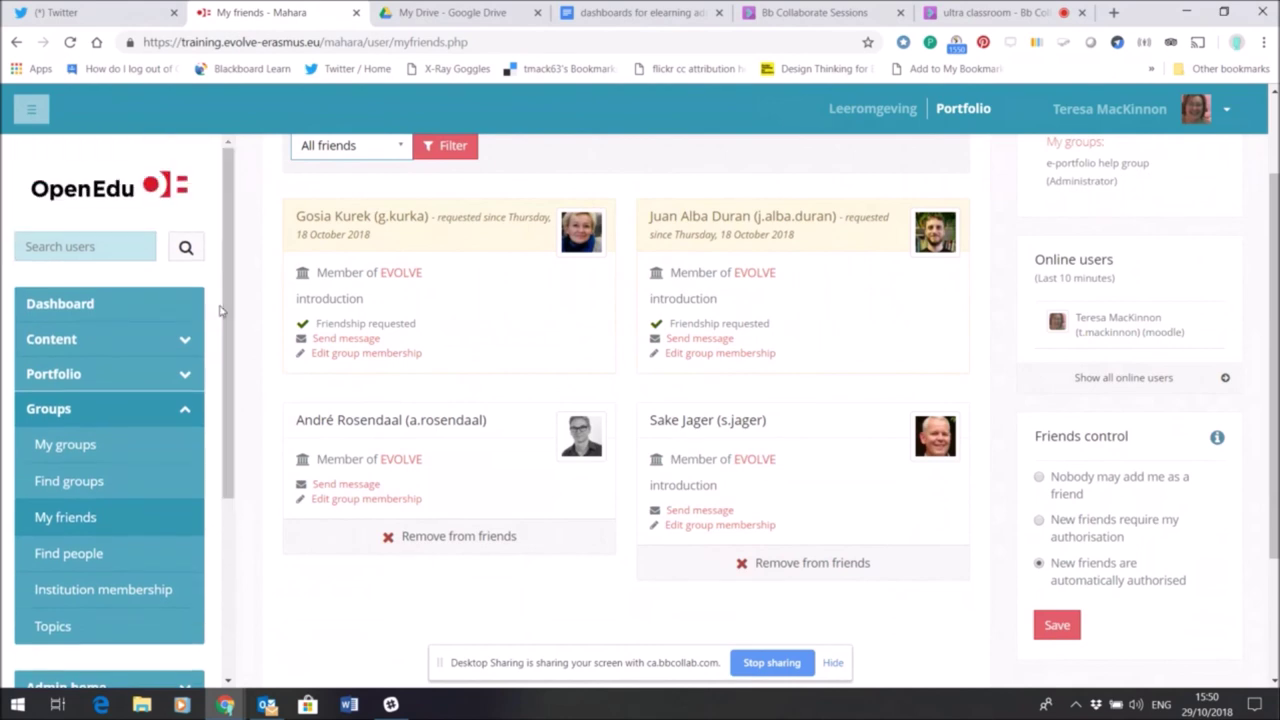